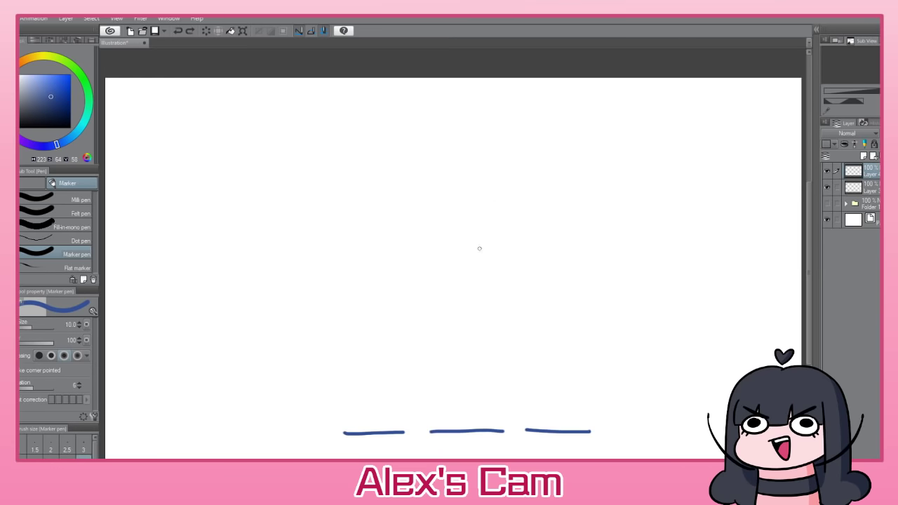
- Draw a blue igloo with a bricked entrance arch, a large rounded dome behind it and curved seams down the dome
mouse_move(464, 270)
mouse_down()
mouse_move(483, 215)
mouse_move(533, 250)
mouse_move(535, 274)
mouse_up()
drag(484, 219, 517, 222)
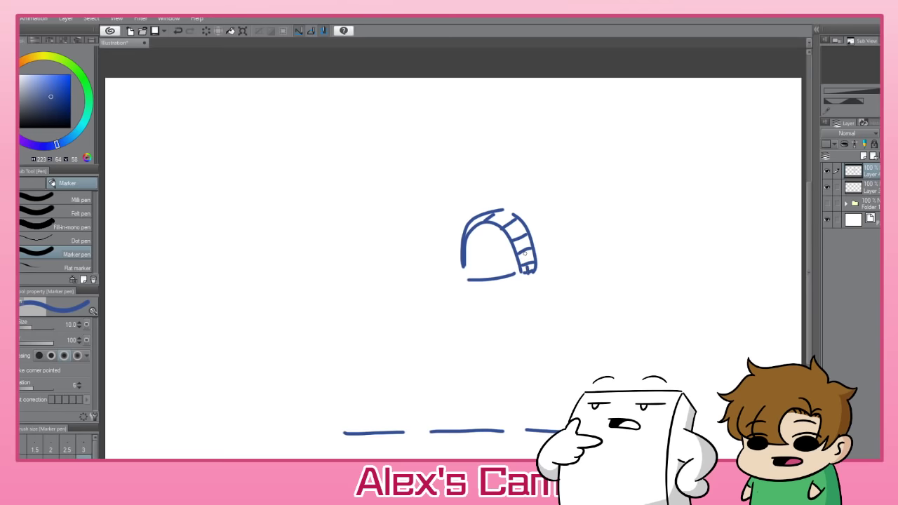
mouse_move(527, 272)
mouse_down()
mouse_move(506, 221)
mouse_move(472, 223)
mouse_move(493, 180)
mouse_move(537, 135)
mouse_move(614, 126)
mouse_move(662, 148)
mouse_move(682, 242)
mouse_up()
key(ctrl+z)
mouse_move(564, 139)
mouse_down()
mouse_move(569, 275)
mouse_move(496, 179)
mouse_move(519, 215)
mouse_up()
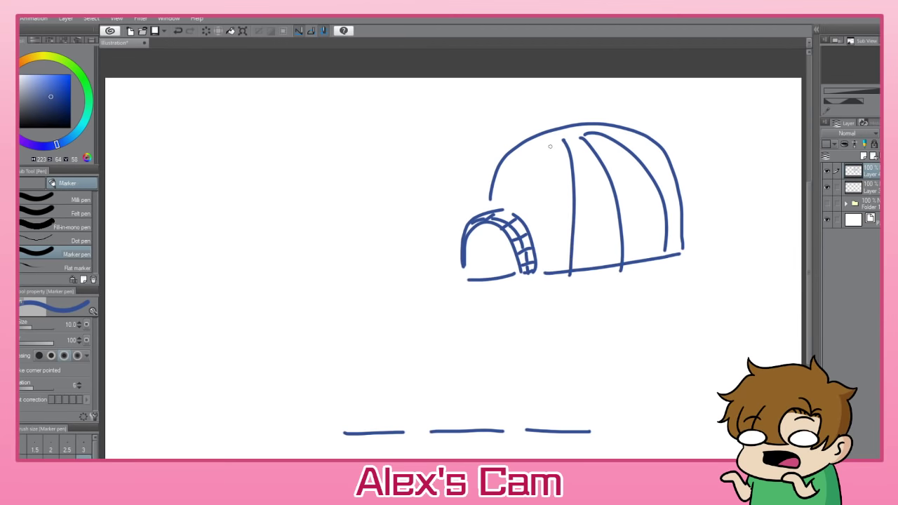
- Undo the last strokes and draw curved seams on the dome's entrance side, with short accents along its crown
key(ctrl+z)
key(ctrl+z)
drag(555, 141, 495, 185)
drag(552, 146, 526, 233)
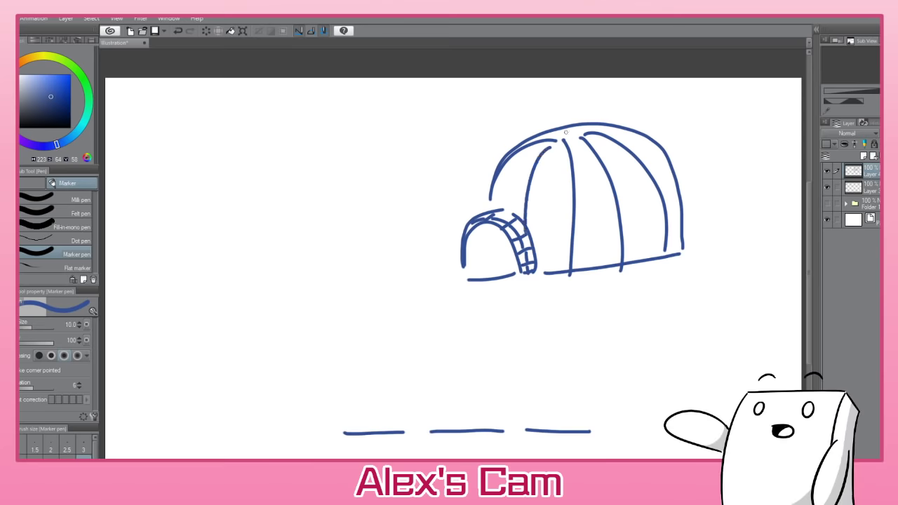
drag(577, 131, 642, 137)
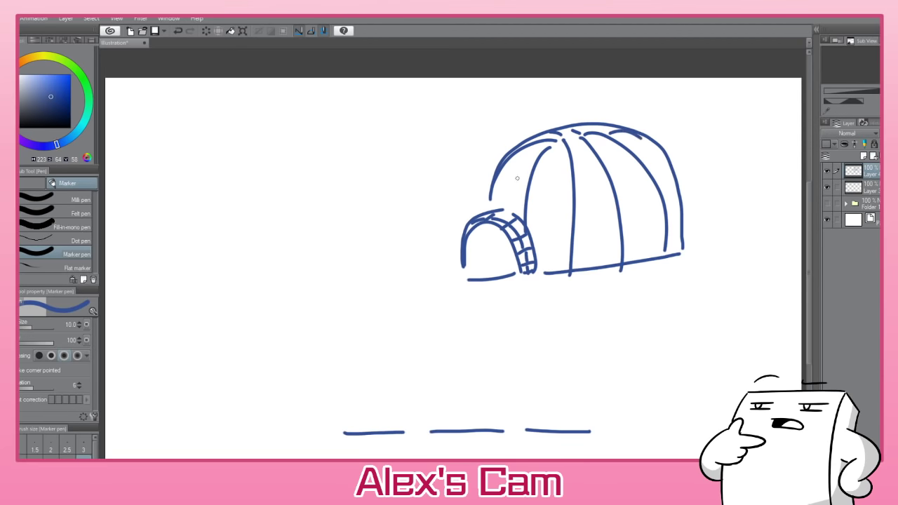
drag(532, 164, 503, 206)
- Write the letters I, C and E above the three blanks beneath the igloo
drag(367, 367, 366, 432)
mouse_move(475, 371)
mouse_down()
mouse_move(449, 405)
mouse_move(483, 417)
mouse_up()
mouse_move(552, 372)
mouse_down()
mouse_move(576, 420)
mouse_move(577, 400)
mouse_up()
drag(536, 377, 605, 362)
- Add short horizontal brick lines across the dome's sections and scribble in the dark doorway
mouse_move(531, 190)
mouse_down()
mouse_move(574, 184)
mouse_move(600, 156)
mouse_up()
drag(574, 223, 623, 211)
drag(540, 262, 565, 259)
drag(612, 181, 643, 166)
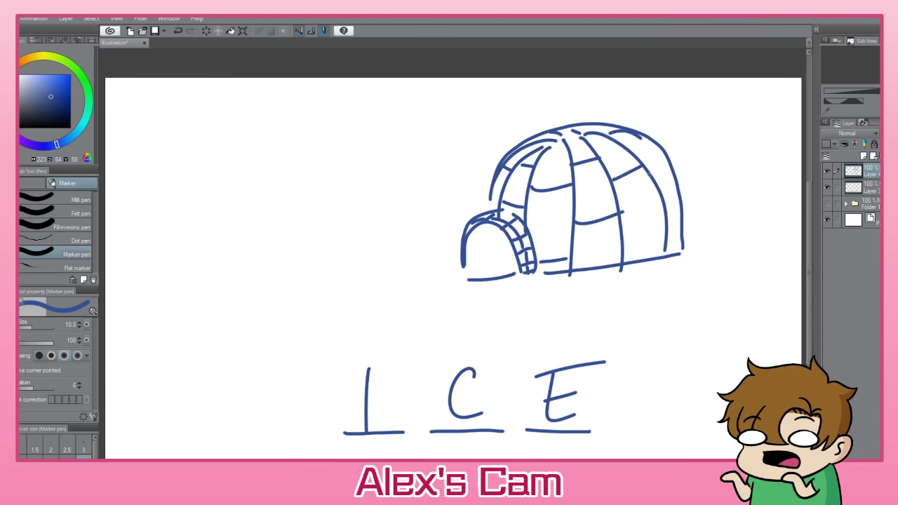
drag(627, 240, 664, 235)
mouse_move(469, 249)
mouse_down()
mouse_move(481, 230)
mouse_move(518, 256)
mouse_move(516, 271)
mouse_up()
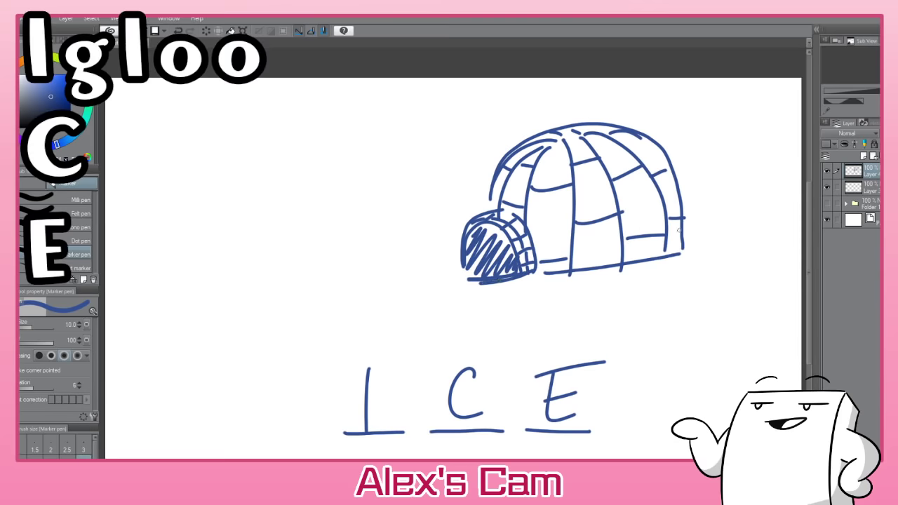
- Draw two curved arms reaching out from the igloo, with filled round hands holding small jagged-edged pieces
drag(460, 244, 407, 264)
drag(553, 270, 453, 297)
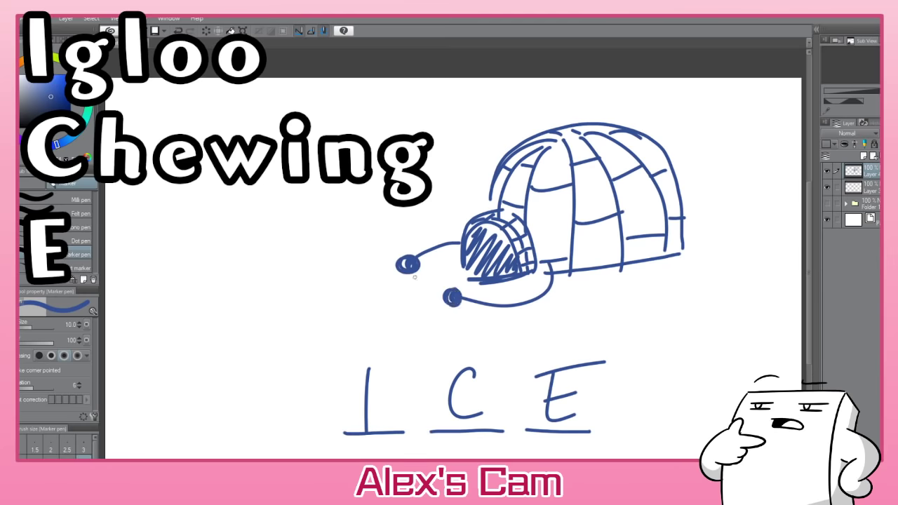
drag(401, 275, 401, 285)
drag(414, 269, 425, 278)
mouse_move(447, 308)
mouse_down()
mouse_move(425, 300)
mouse_move(453, 289)
mouse_up()
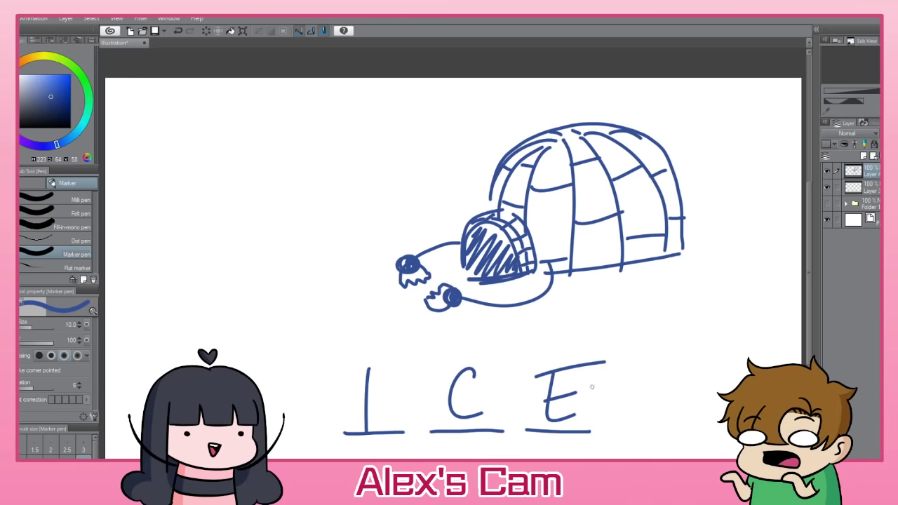
drag(405, 320, 406, 354)
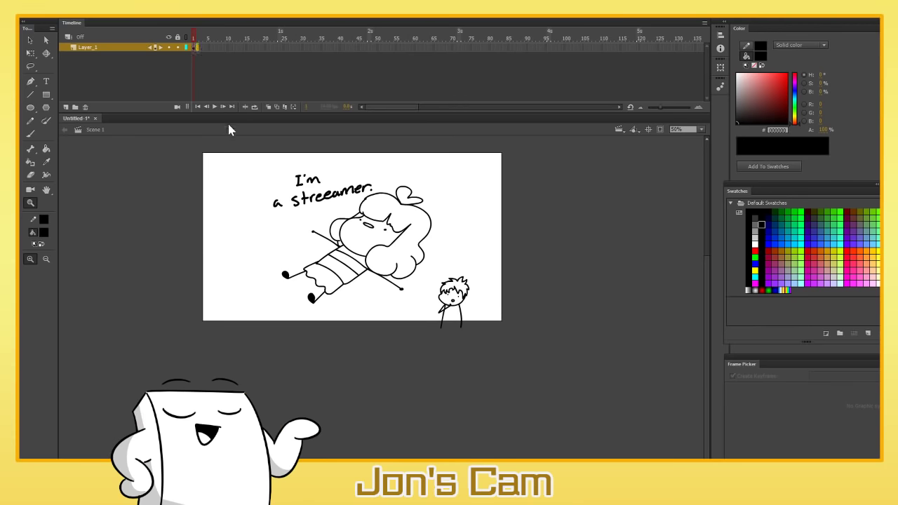
- Switch to Adobe Animate, insert a blank keyframe and sketch Bigfoot's spiky-haired, roaring head with two raised arms and hands
key(F7)
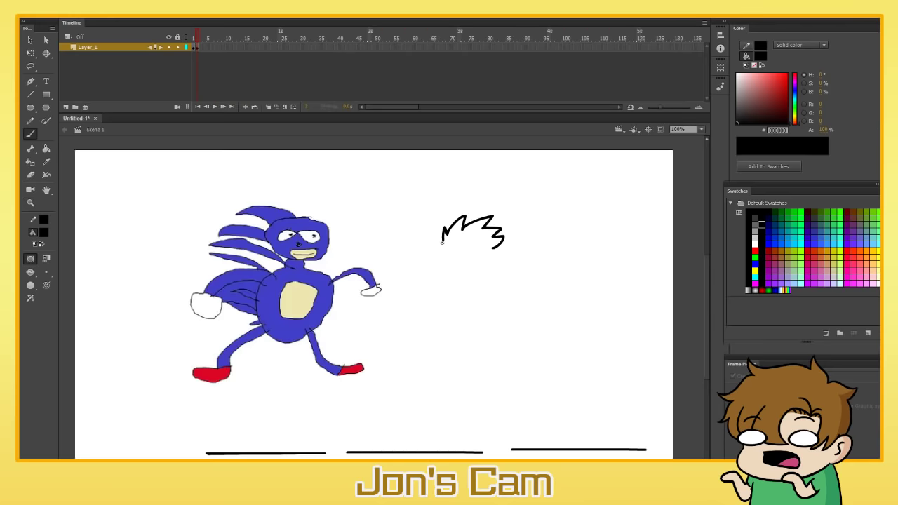
mouse_move(442, 242)
mouse_down()
mouse_move(475, 247)
mouse_move(485, 276)
mouse_up()
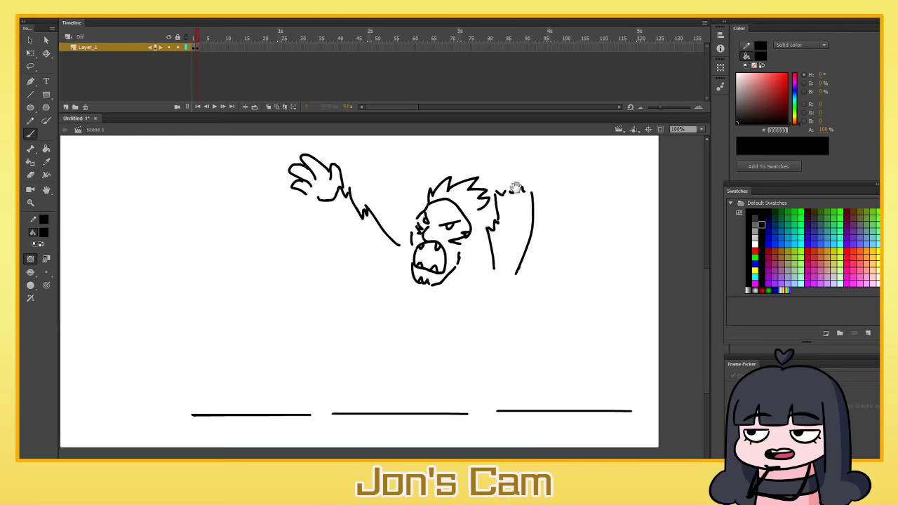
mouse_move(516, 187)
mouse_down()
mouse_move(510, 201)
mouse_move(484, 183)
mouse_move(499, 185)
mouse_up()
mouse_move(495, 180)
mouse_down()
mouse_move(511, 164)
mouse_move(526, 191)
mouse_up()
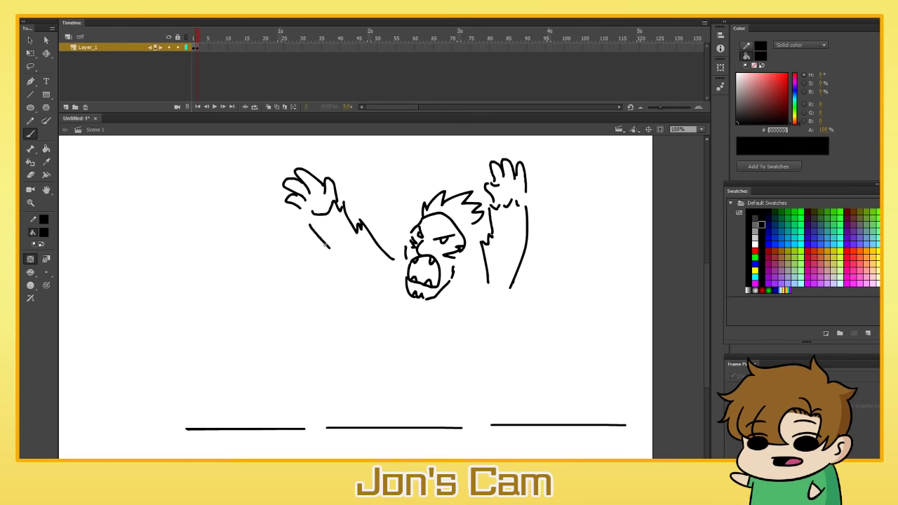
- Draw the furry underside of Bigfoot's outstretched arm and add jagged fur tufts around the head and neck
drag(309, 225, 362, 280)
drag(484, 227, 482, 258)
drag(405, 262, 395, 290)
drag(404, 303, 416, 304)
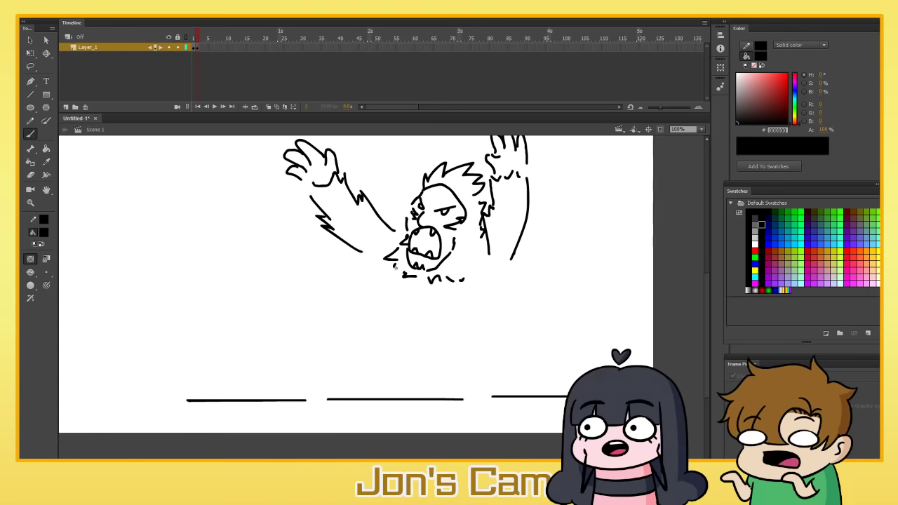
- Sketch Bigfoot's chest, belly line and running legs, undoing the last stray stroke
drag(397, 267, 398, 292)
drag(410, 297, 463, 312)
drag(475, 312, 477, 303)
mouse_move(390, 284)
mouse_down()
mouse_move(397, 308)
mouse_move(369, 293)
mouse_move(345, 297)
mouse_move(456, 354)
mouse_move(453, 363)
mouse_up()
key(ctrl+z)
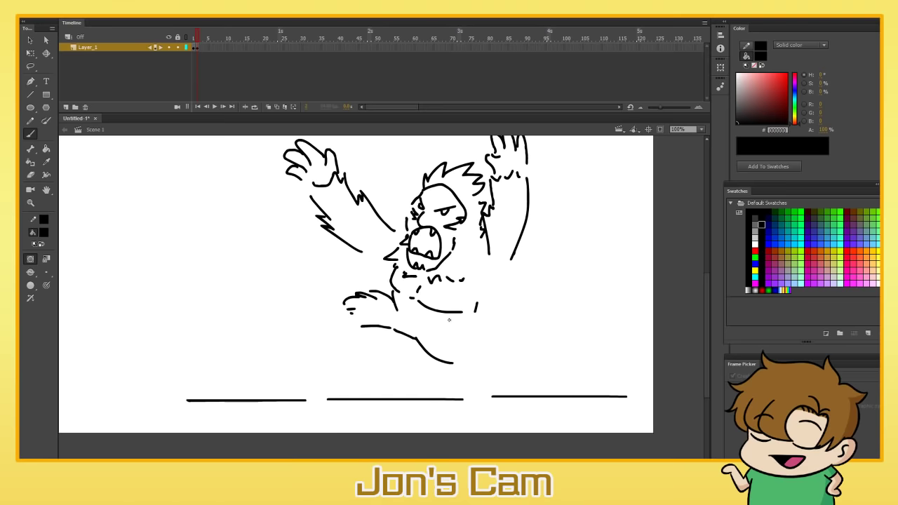
- Complete Bigfoot's hip, rear leg and furry ankle, and write the letter B above the first blank
drag(468, 311, 480, 281)
mouse_move(238, 383)
mouse_down()
mouse_move(239, 343)
mouse_move(243, 388)
mouse_up()
drag(462, 318, 478, 340)
drag(452, 362, 478, 345)
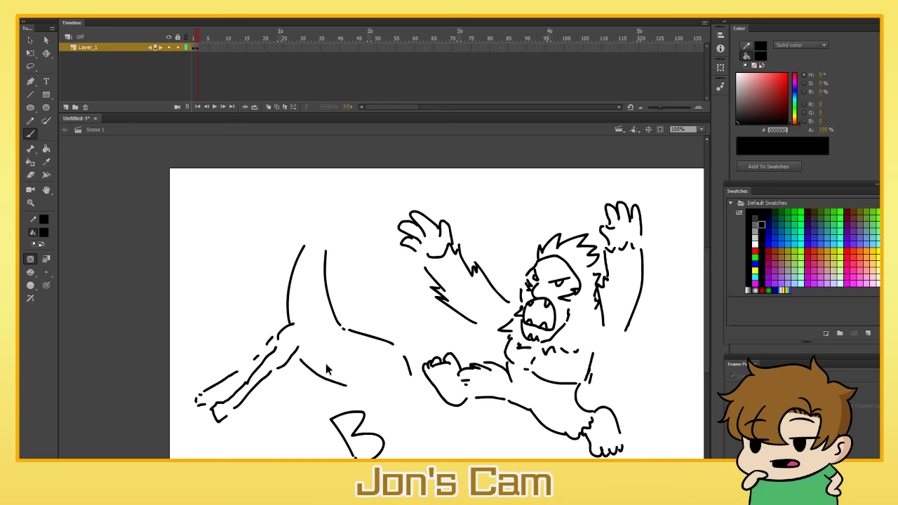
- Redraw the fleeing giraffe's belly, add its hind leg and hoof, and write the letter G above the third blank
key(ctrl+z)
mouse_move(289, 370)
mouse_down()
mouse_move(334, 390)
mouse_move(357, 384)
mouse_up()
drag(369, 389, 414, 426)
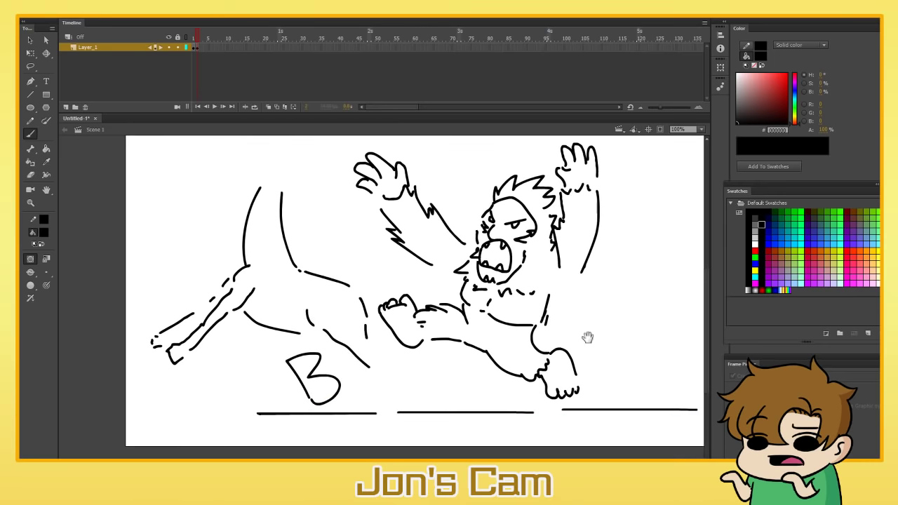
mouse_move(631, 341)
mouse_down()
mouse_move(610, 387)
mouse_move(623, 362)
mouse_up()
mouse_move(366, 333)
mouse_down()
mouse_move(381, 350)
mouse_move(372, 362)
mouse_move(404, 366)
mouse_move(383, 351)
mouse_move(413, 381)
mouse_up()
drag(411, 378, 424, 384)
- Draw the front giraffe's mane strip and head, and write the letter A above the middle blank
drag(282, 194, 291, 243)
drag(299, 256, 301, 266)
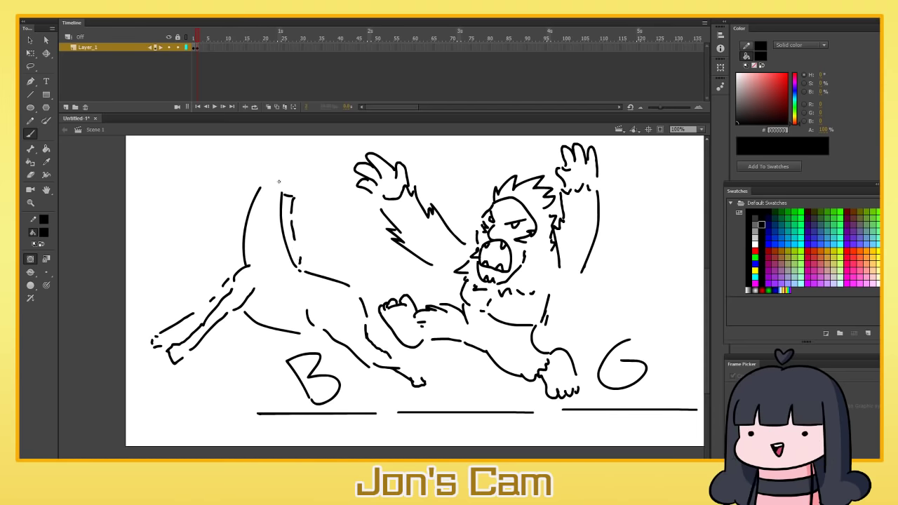
mouse_move(283, 187)
mouse_down()
mouse_move(289, 141)
mouse_move(210, 168)
mouse_up()
drag(212, 179, 258, 183)
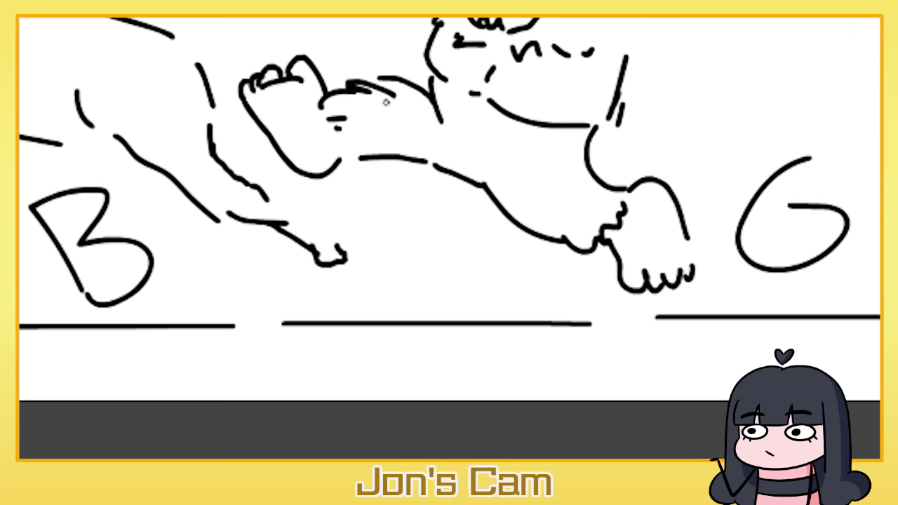
drag(400, 300, 481, 301)
drag(421, 234, 469, 236)
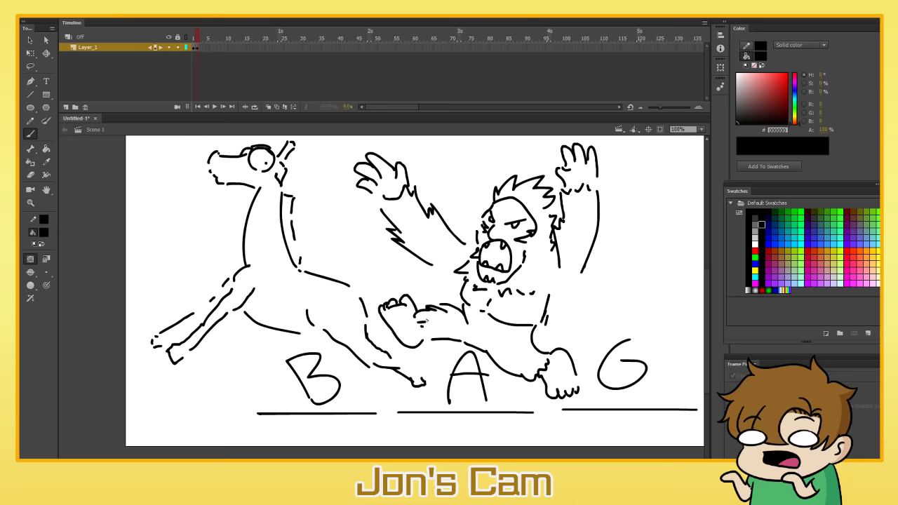
- Add the front giraffe's open mouth, spots and tail, and draw a second spotted giraffe with a mane beside it
mouse_move(214, 176)
mouse_down()
mouse_move(233, 161)
mouse_move(217, 178)
mouse_up()
mouse_move(282, 197)
mouse_down()
mouse_move(262, 243)
mouse_move(268, 236)
mouse_move(298, 272)
mouse_move(292, 288)
mouse_move(400, 293)
mouse_up()
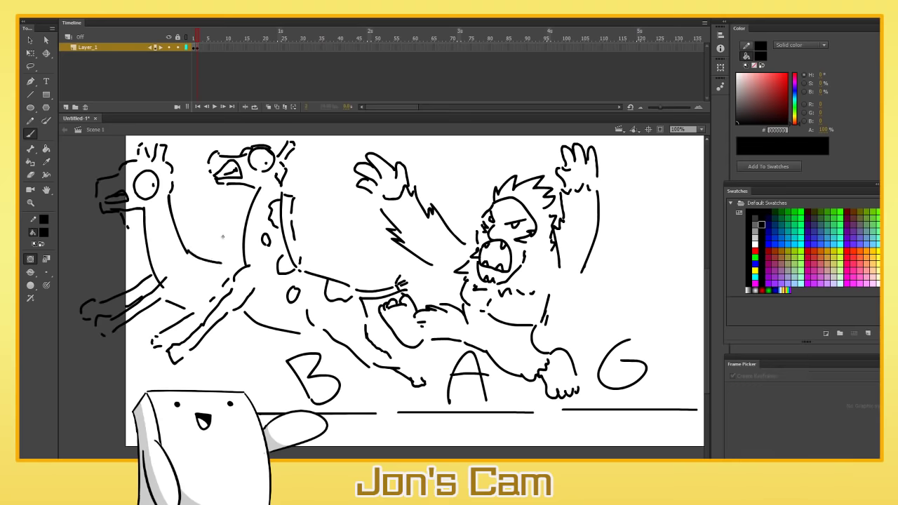
mouse_move(181, 199)
mouse_down()
mouse_move(189, 251)
mouse_move(181, 198)
mouse_up()
mouse_move(174, 212)
mouse_down()
mouse_move(182, 207)
mouse_move(183, 217)
mouse_up()
mouse_move(179, 230)
mouse_down()
mouse_move(186, 225)
mouse_move(187, 233)
mouse_move(168, 225)
mouse_move(168, 240)
mouse_move(180, 259)
mouse_move(199, 261)
mouse_move(195, 291)
mouse_move(228, 265)
mouse_up()
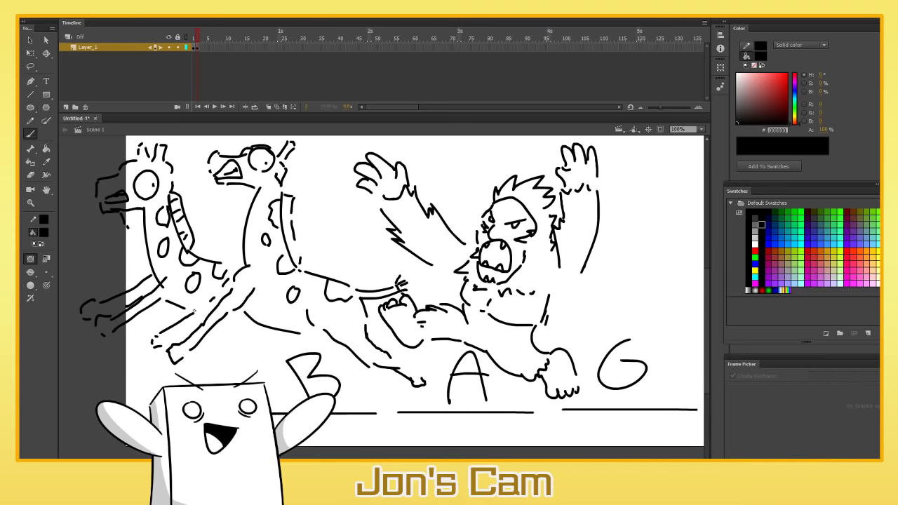
- Detail both giraffes with horns, tails, remaining legs and hooves
scroll(267, 189, up, 2)
drag(272, 188, 272, 196)
drag(527, 319, 481, 293)
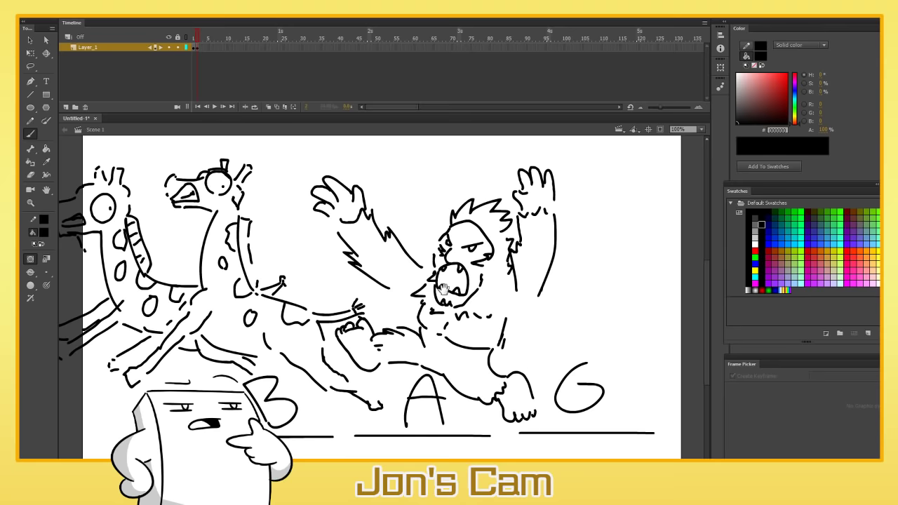
drag(468, 303, 506, 296)
drag(441, 250, 446, 289)
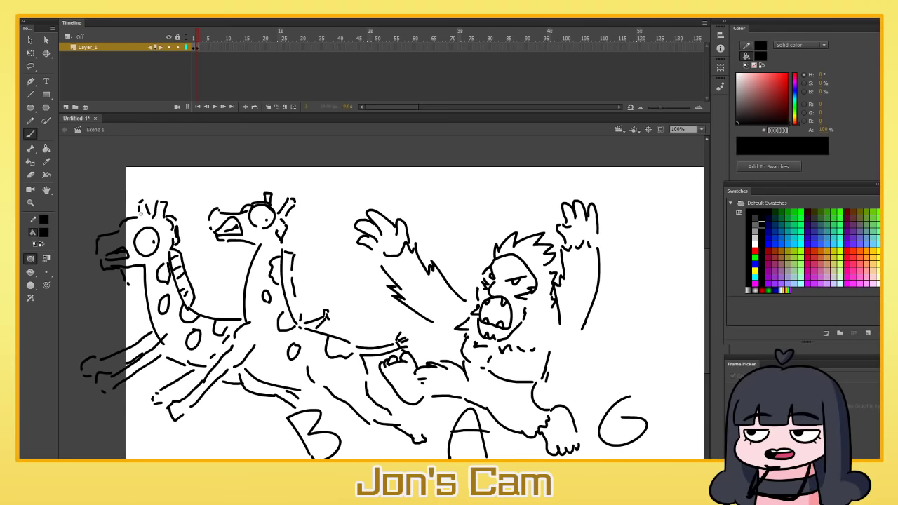
drag(140, 208, 139, 214)
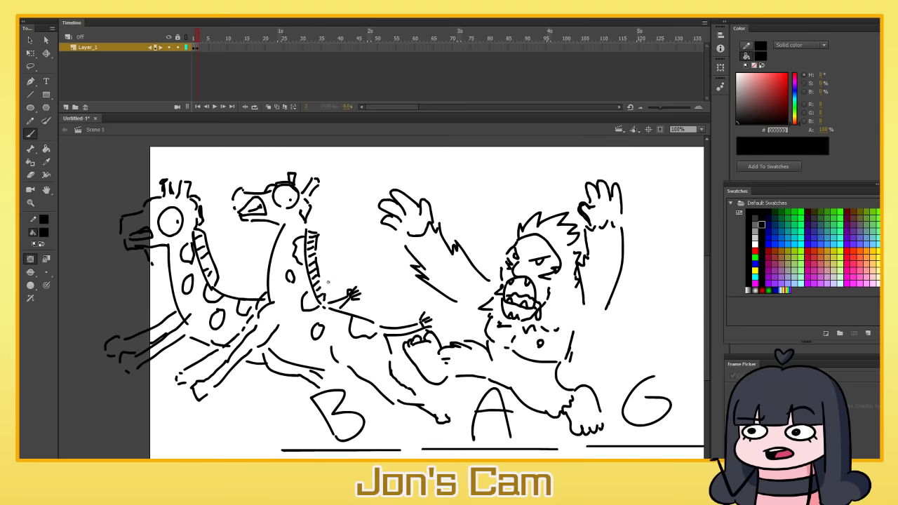
drag(265, 288, 251, 310)
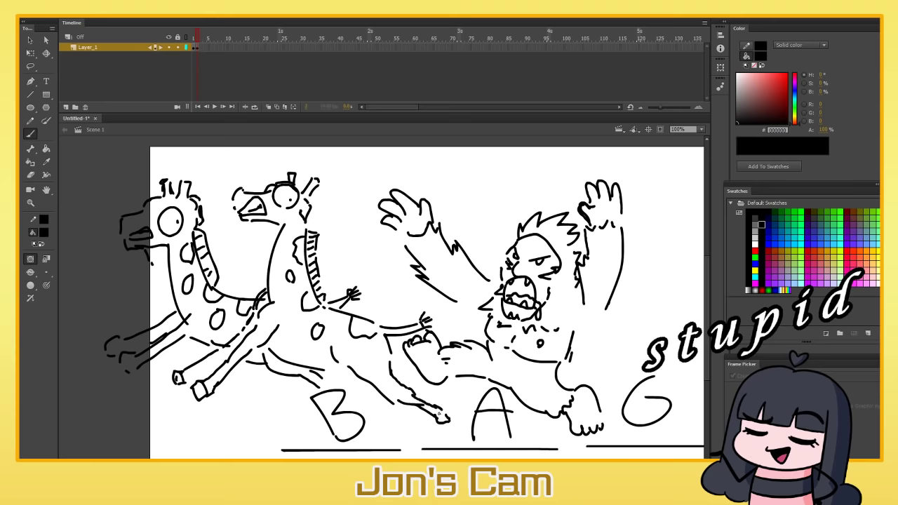
- Add jagged fur along the underside of Bigfoot's outstretched arm and from the raised arm down the side to the hip
key(v)
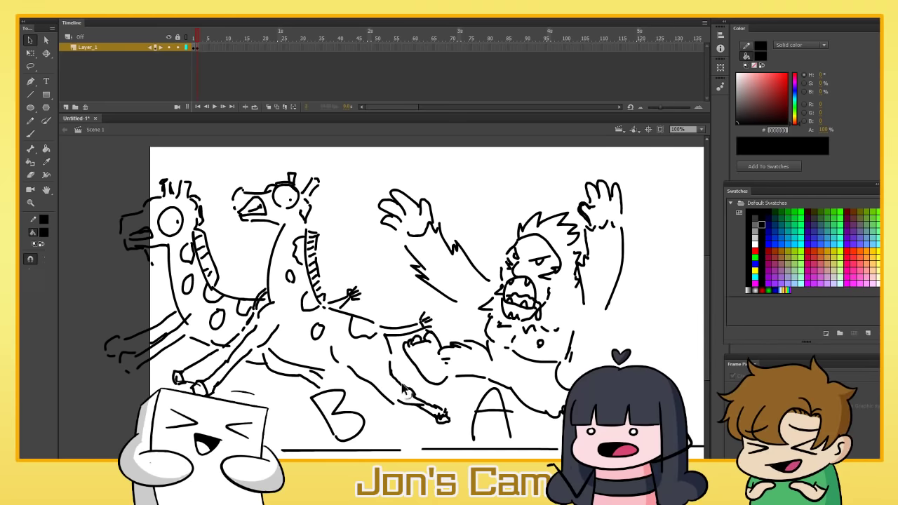
key(b)
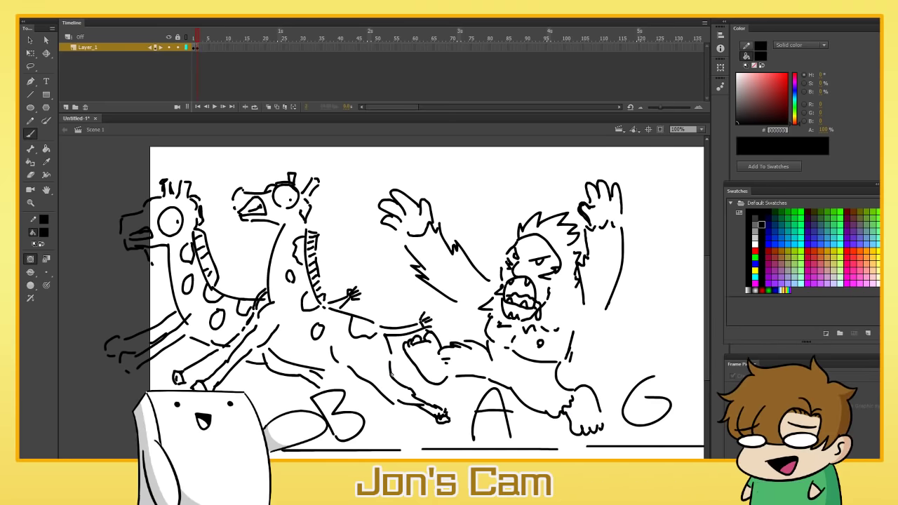
key(space)
drag(483, 341, 485, 338)
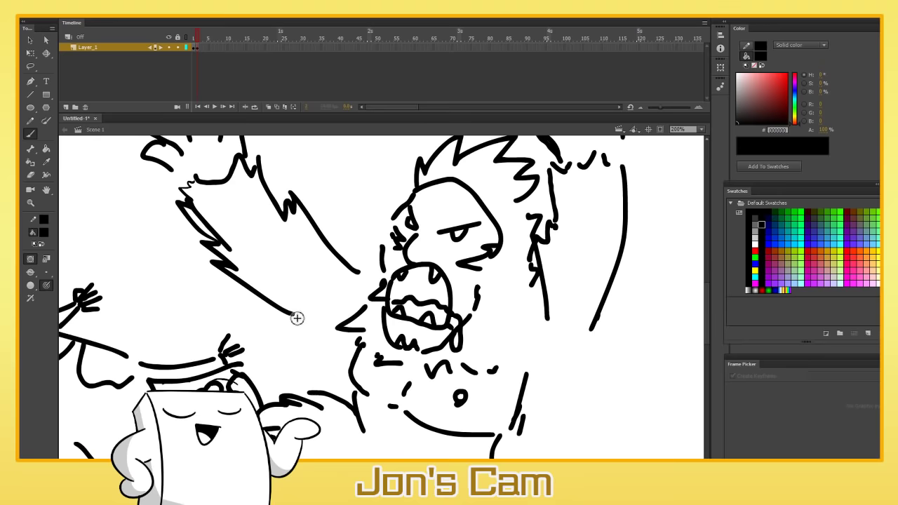
mouse_move(296, 315)
mouse_down()
mouse_move(281, 322)
mouse_move(342, 336)
mouse_up()
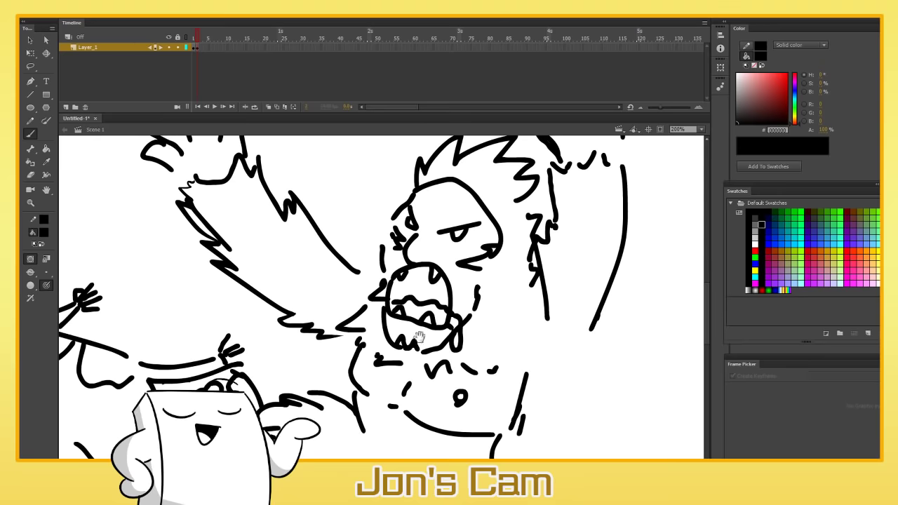
drag(419, 337, 361, 282)
drag(283, 283, 303, 289)
mouse_move(449, 280)
mouse_down()
mouse_move(359, 275)
mouse_move(426, 285)
mouse_move(378, 344)
mouse_up()
drag(400, 306, 347, 416)
- Close the outline of Bigfoot's rear foot and draw a toenail on each toe
drag(428, 361, 396, 259)
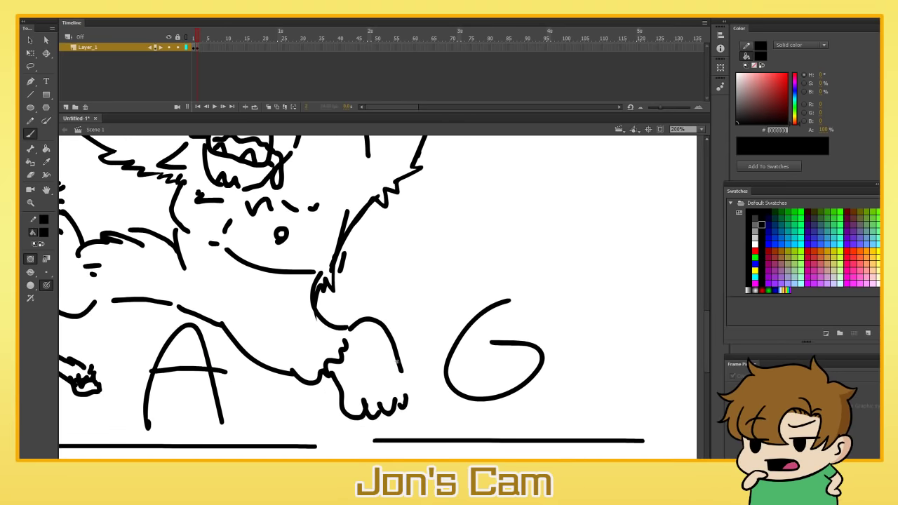
key(z)
click(357, 388)
drag(369, 319, 440, 320)
drag(471, 311, 475, 314)
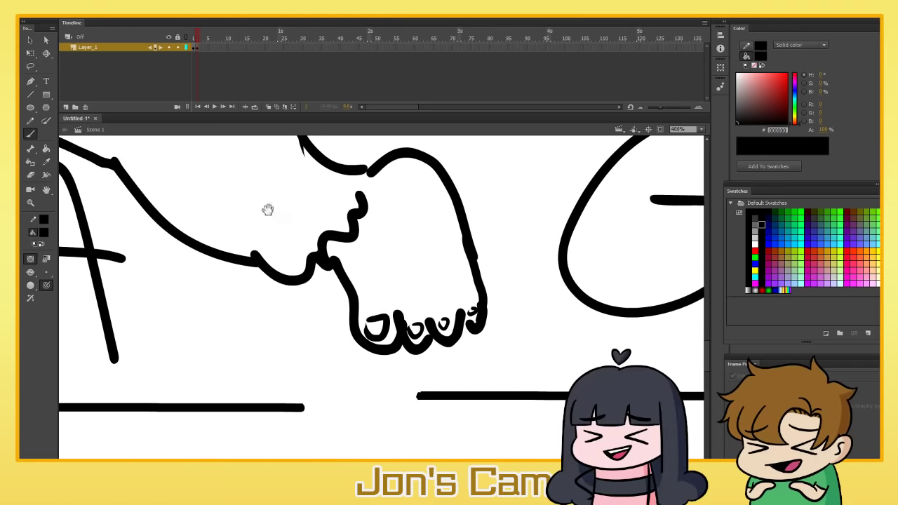
- Add zigzag fur to the wrist and inner edge of Bigfoot's raised arm, and around the face and front leg
drag(269, 210, 474, 397)
drag(288, 221, 440, 374)
drag(435, 305, 383, 263)
drag(254, 355, 349, 295)
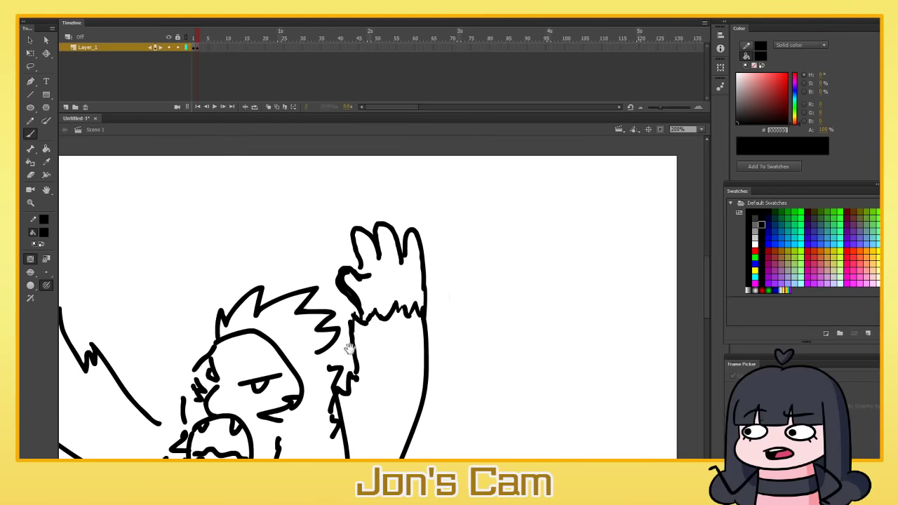
drag(350, 343, 393, 284)
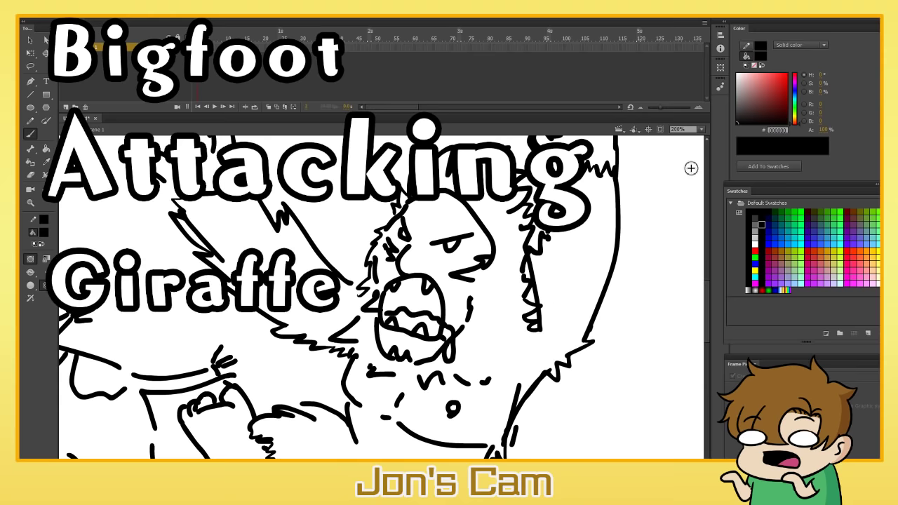
click(701, 129)
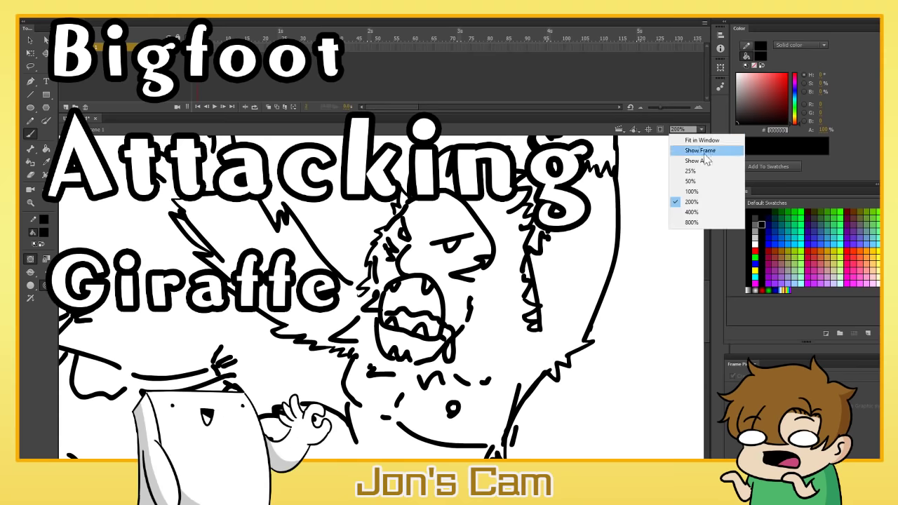
click(702, 183)
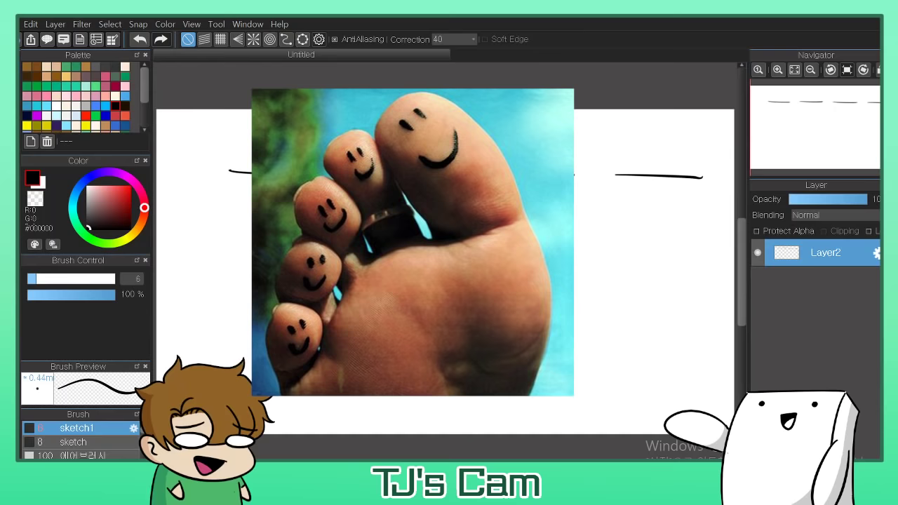
- Draw a seated figure in the green hoodie shade colour with a round head, simple face, curved back, outstretched arm and bent legs
click(75, 67)
drag(390, 243, 374, 261)
click(390, 261)
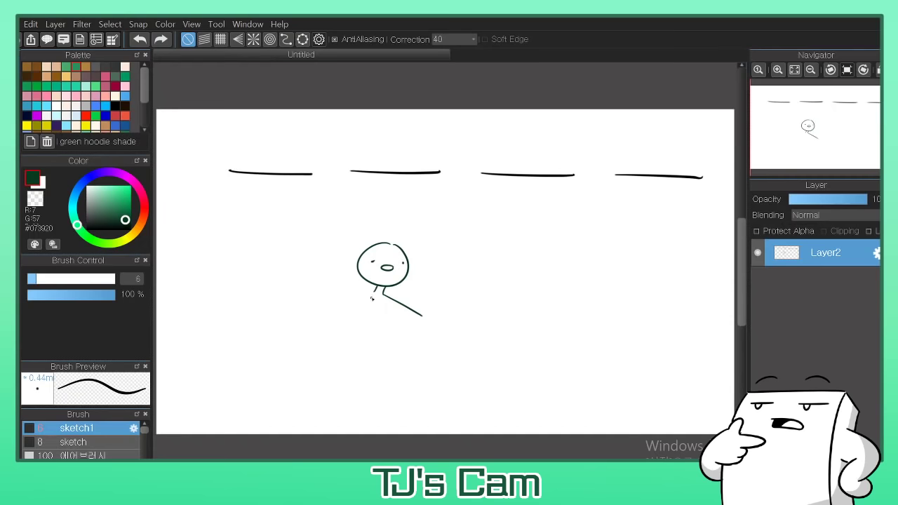
mouse_move(372, 290)
mouse_down()
mouse_move(343, 320)
mouse_move(344, 344)
mouse_up()
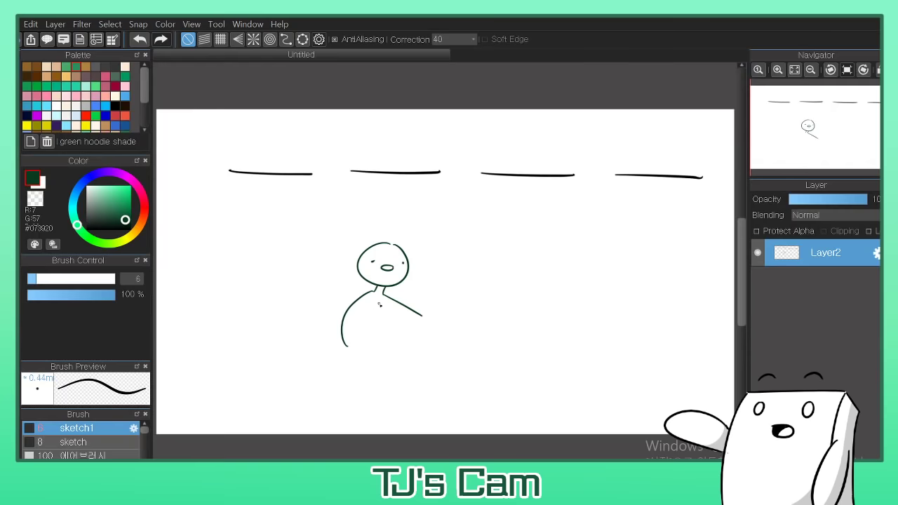
drag(377, 304, 415, 320)
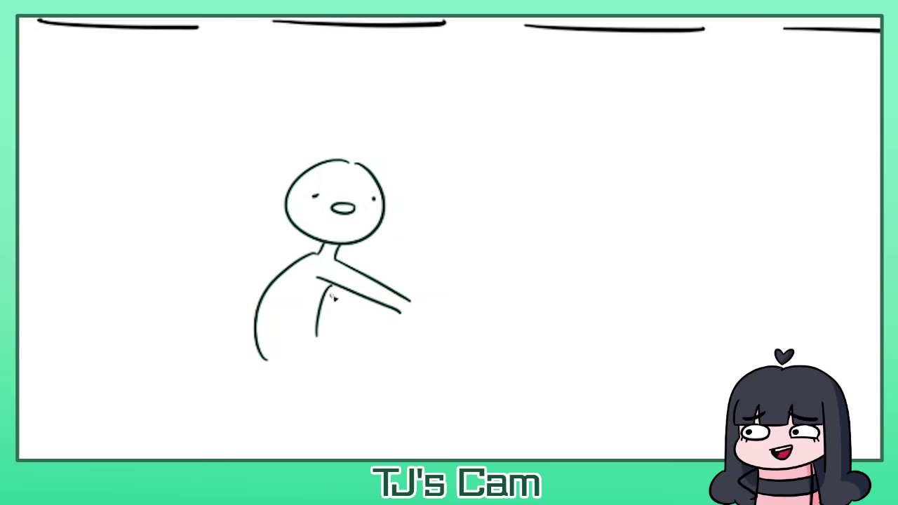
drag(419, 320, 421, 323)
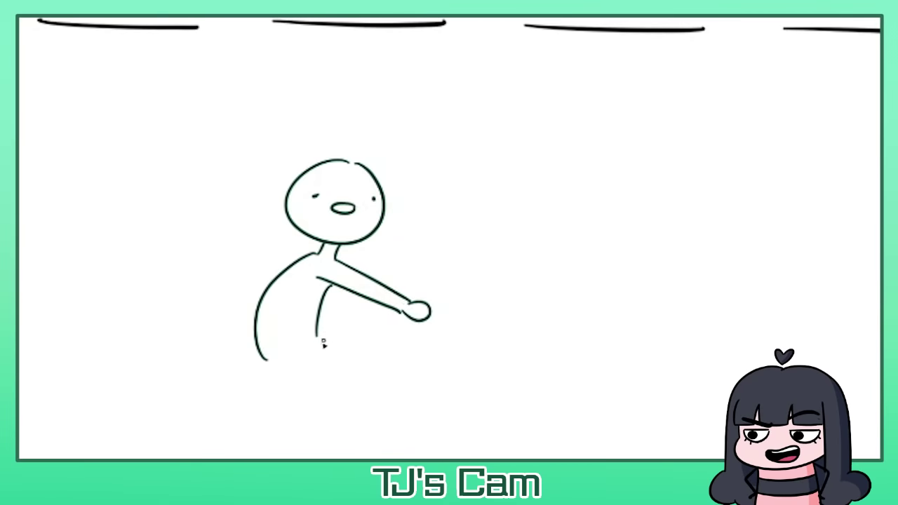
mouse_move(306, 336)
mouse_down()
mouse_move(341, 319)
mouse_move(360, 371)
mouse_up()
- Scatter small grass tufts around the seated figure and draw a broken horizon line across the canvas behind it
drag(423, 436, 456, 455)
drag(163, 295, 234, 295)
drag(251, 295, 334, 287)
drag(407, 285, 421, 285)
drag(443, 283, 603, 286)
drag(611, 284, 681, 285)
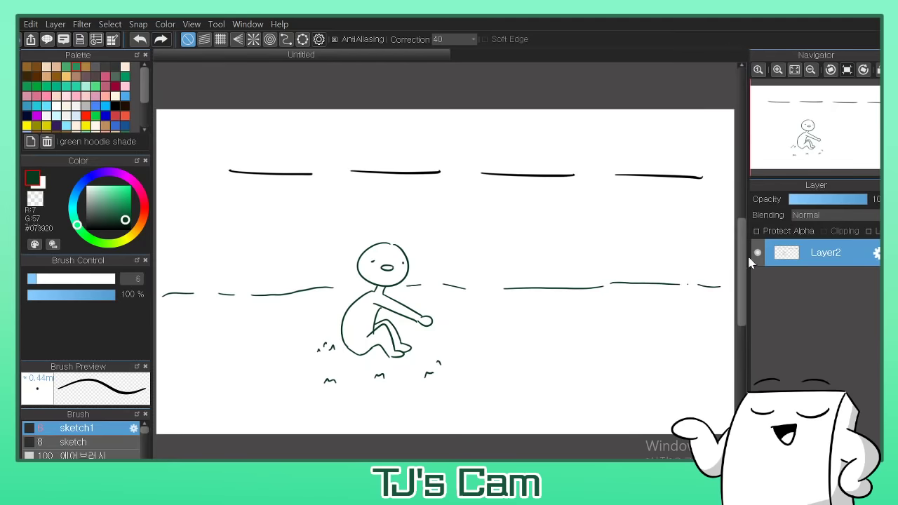
- Add a new layer and draw an ostrich's head and speckled, feathery neck facing the seated figure
click(759, 468)
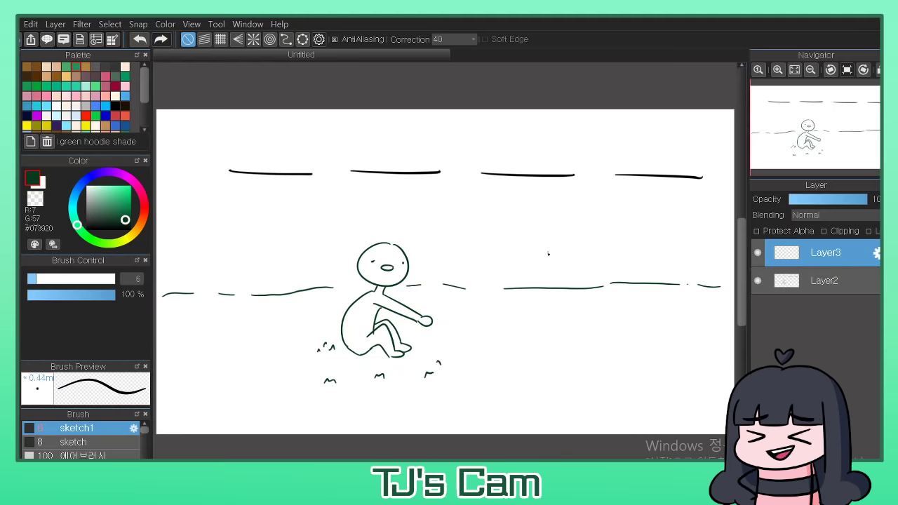
click(573, 248)
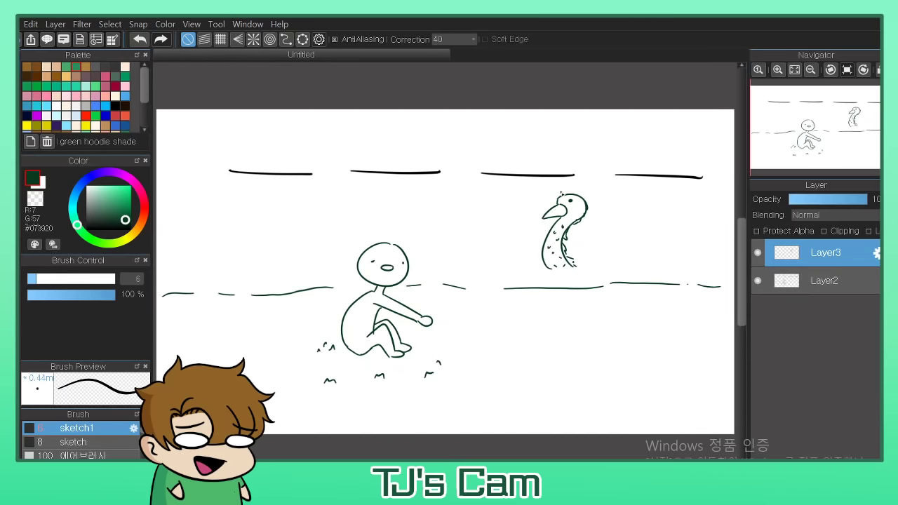
drag(562, 195, 576, 193)
drag(578, 193, 574, 193)
click(600, 229)
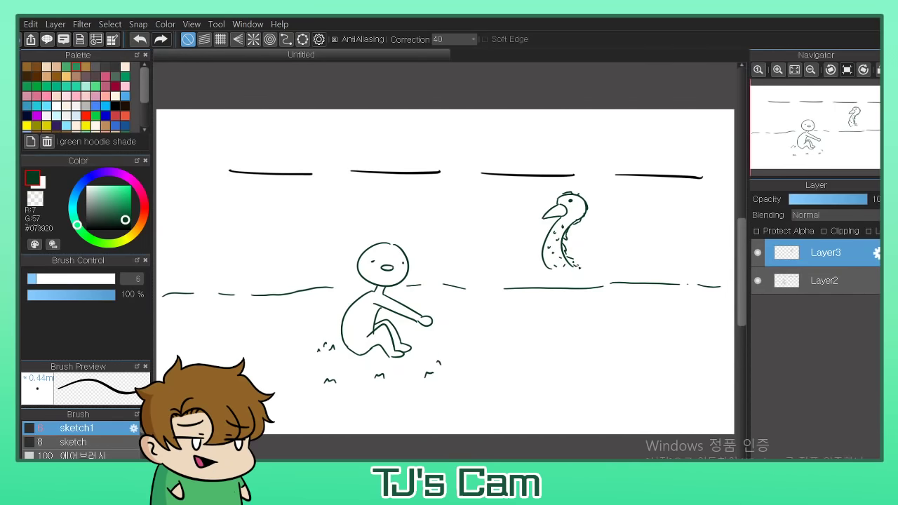
- Start the ostrich's body with chest and back lines below the neck, and write an O above the third blank
click(562, 273)
mouse_move(552, 269)
mouse_down()
mouse_move(548, 312)
mouse_move(656, 273)
mouse_move(560, 281)
mouse_move(580, 308)
mouse_up()
key(ctrl+z)
key(ctrl+z)
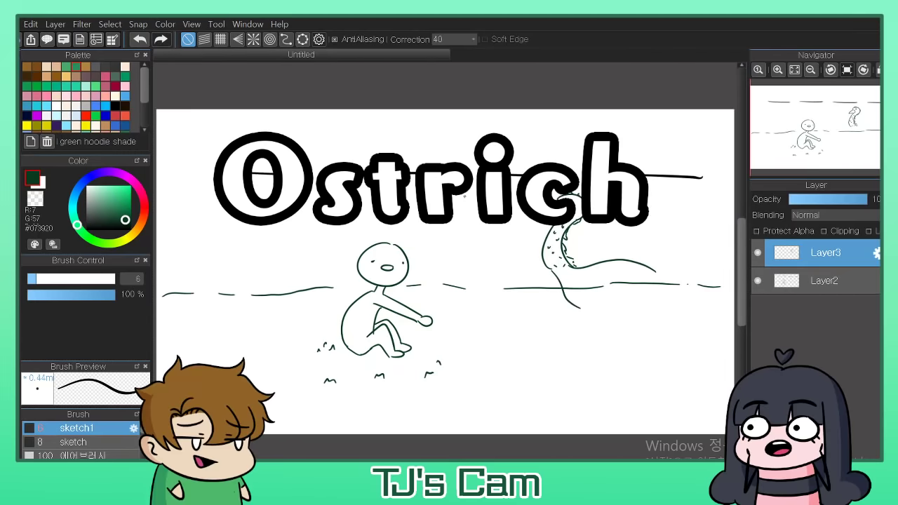
drag(408, 131, 414, 129)
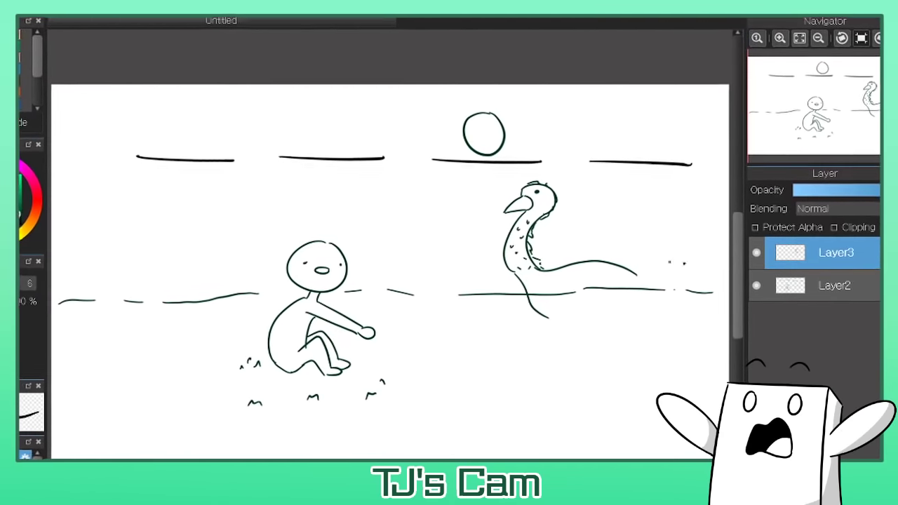
- Complete the ostrich's slim body with a pointed tail, belly, feathered wing and two clawed legs
mouse_move(629, 277)
mouse_down()
mouse_move(658, 263)
mouse_move(607, 341)
mouse_move(571, 333)
mouse_up()
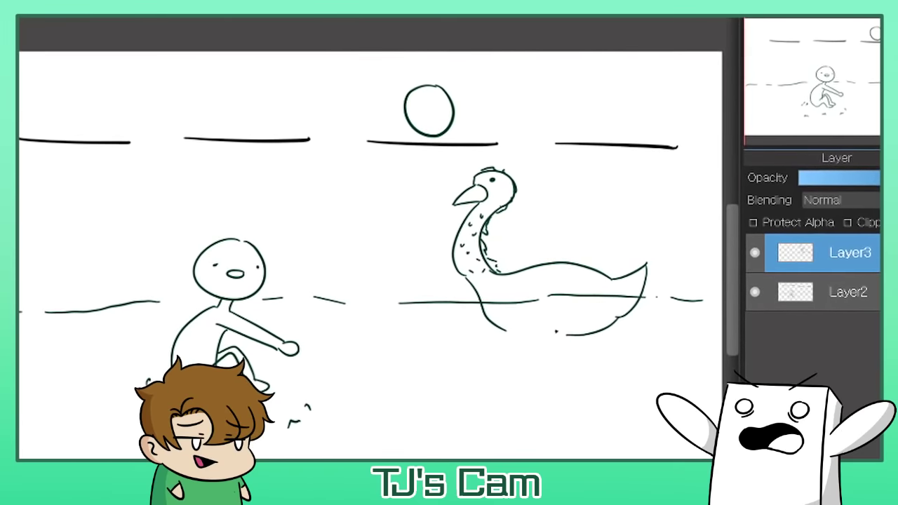
drag(516, 327, 569, 334)
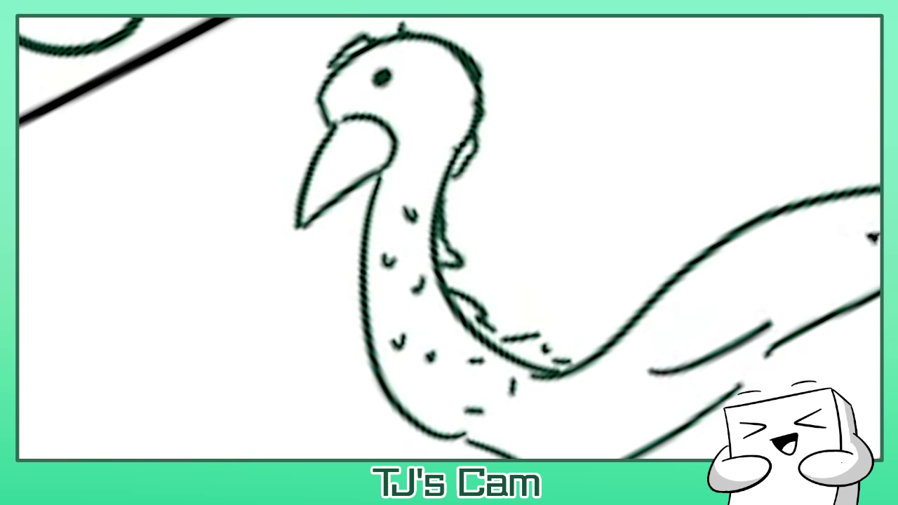
mouse_move(550, 264)
mouse_down()
mouse_move(537, 200)
mouse_move(654, 260)
mouse_move(695, 295)
mouse_move(582, 378)
mouse_move(559, 285)
mouse_up()
- Erase the ostrich's body with a size 133 eraser, keeping the head, neck and feet
key(ctrl+d)
key(b)
key(e)
drag(89, 278, 113, 278)
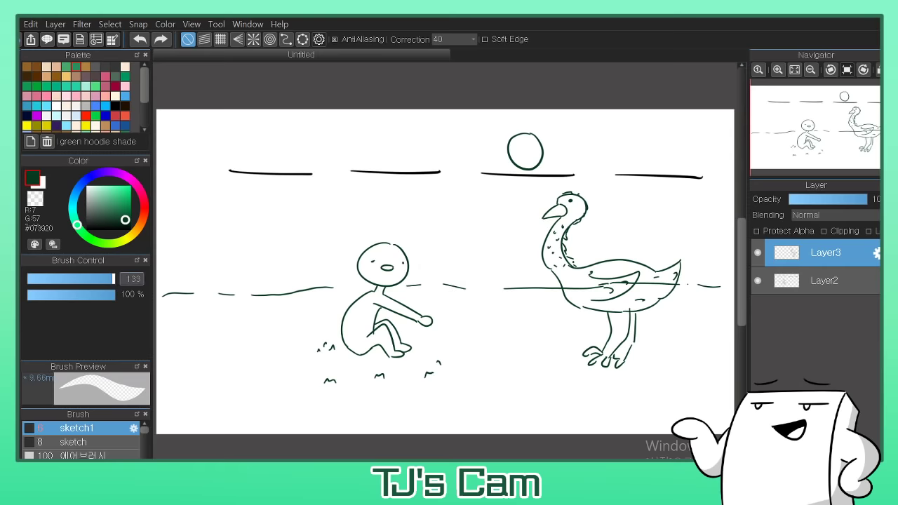
mouse_move(571, 280)
mouse_down()
mouse_move(655, 272)
mouse_move(635, 289)
mouse_up()
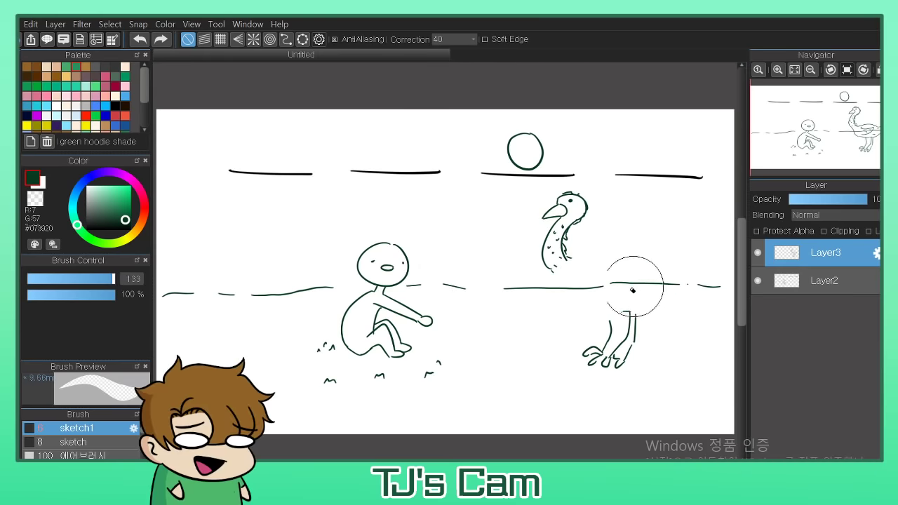
- Draw a much fatter ostrich body with a wing and small tail, and write an O above the second blank
key(b)
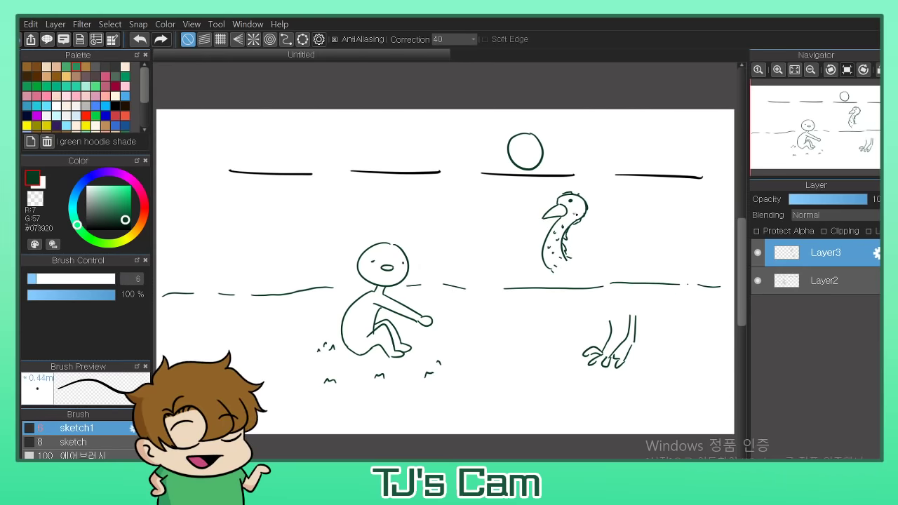
mouse_move(566, 254)
mouse_down()
mouse_move(688, 234)
mouse_move(711, 281)
mouse_up()
mouse_move(554, 271)
mouse_down()
mouse_move(538, 318)
mouse_move(648, 317)
mouse_move(706, 303)
mouse_move(723, 261)
mouse_move(717, 290)
mouse_up()
drag(635, 254, 606, 297)
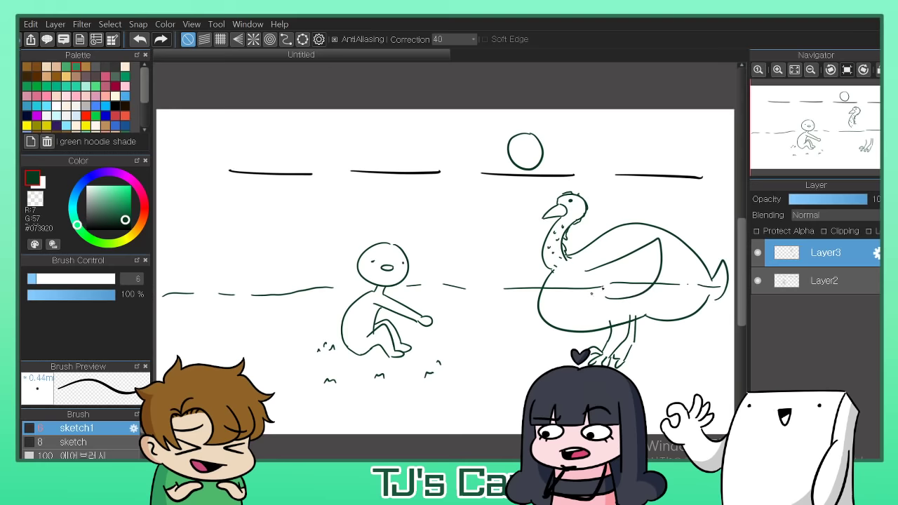
mouse_move(376, 134)
mouse_down()
mouse_move(391, 124)
mouse_move(414, 140)
mouse_up()
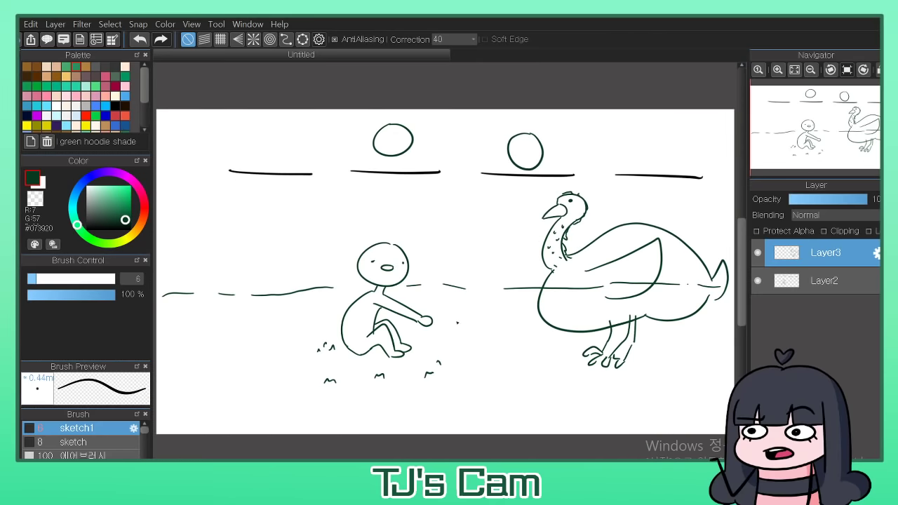
- Draw a stick in the figure's hand pointing at a puddle, with dashes linking the puddle to the mirrored ostrich's tail
drag(432, 322, 464, 348)
drag(525, 335, 522, 346)
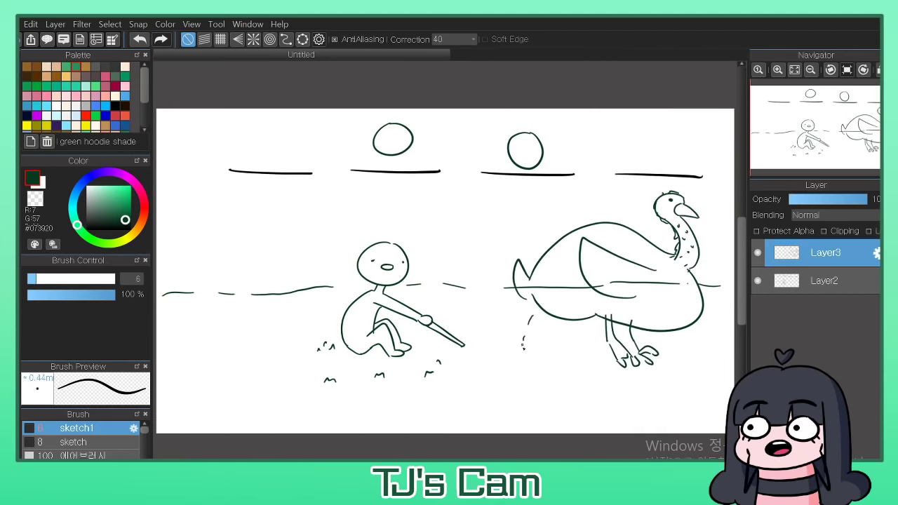
mouse_move(500, 353)
mouse_down()
mouse_move(465, 385)
mouse_move(522, 383)
mouse_move(539, 371)
mouse_move(535, 358)
mouse_move(504, 352)
mouse_up()
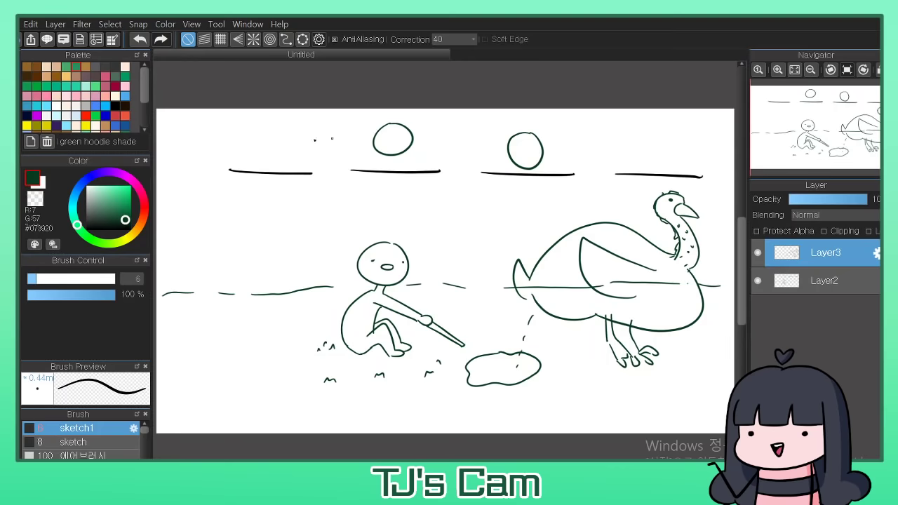
drag(262, 183, 262, 195)
drag(257, 133, 262, 160)
key(ctrl+z)
key(ctrl+z)
- Write a large P on the fourth blank and another on the first blank
drag(633, 141, 633, 171)
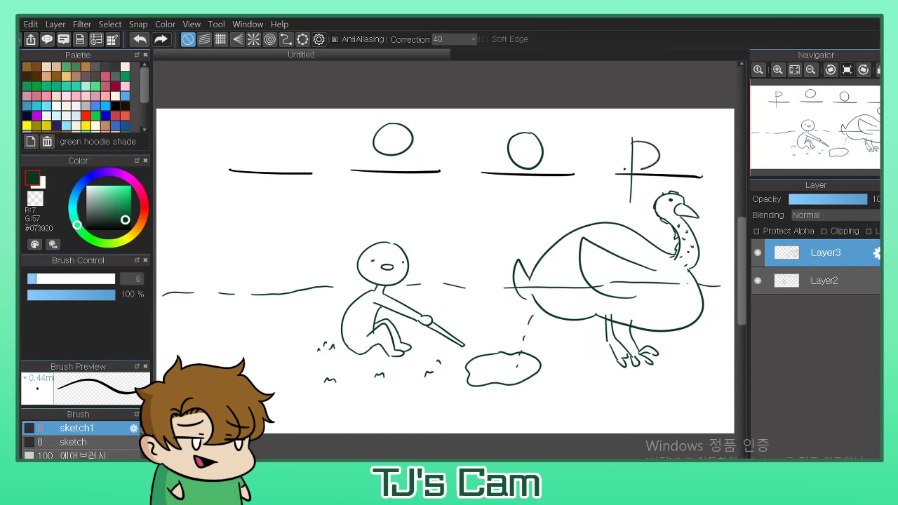
mouse_move(263, 120)
mouse_down()
mouse_move(267, 193)
mouse_move(259, 148)
mouse_up()
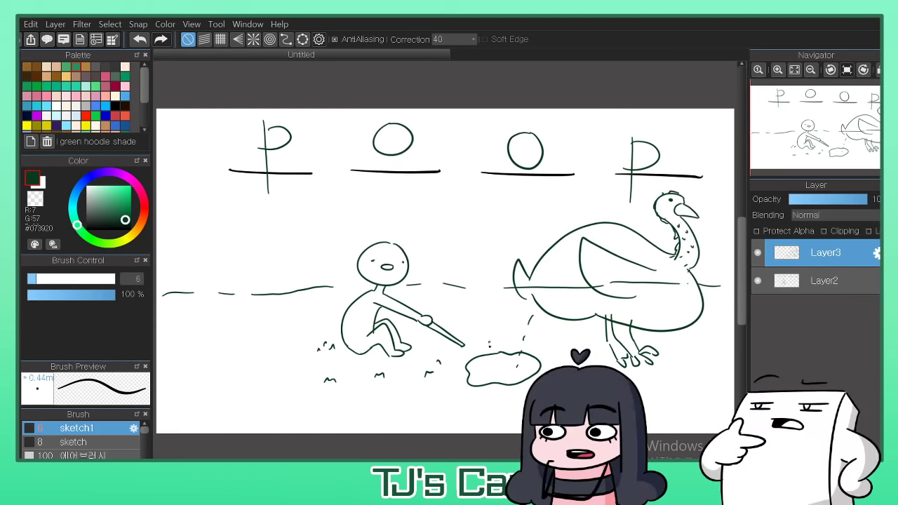
key(l)
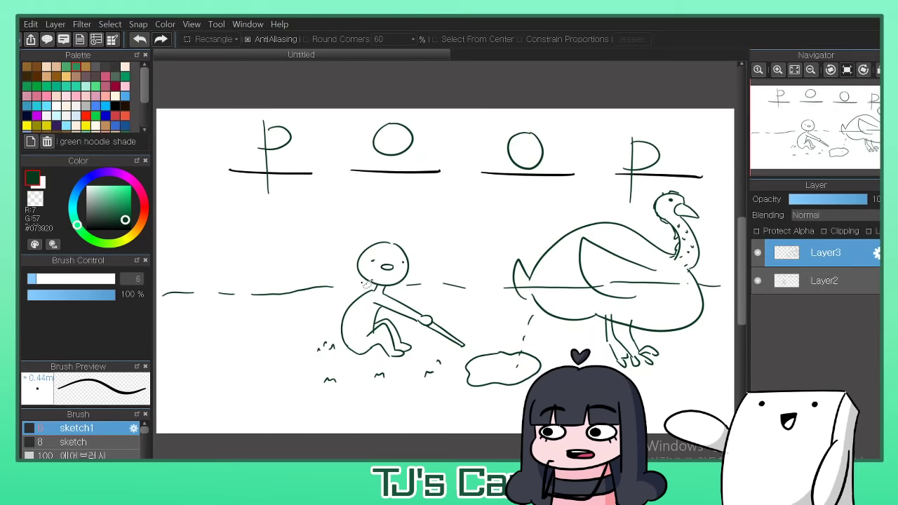
mouse_move(348, 293)
mouse_down()
mouse_move(364, 246)
mouse_move(424, 239)
mouse_move(419, 302)
mouse_up()
key(ctrl+d)
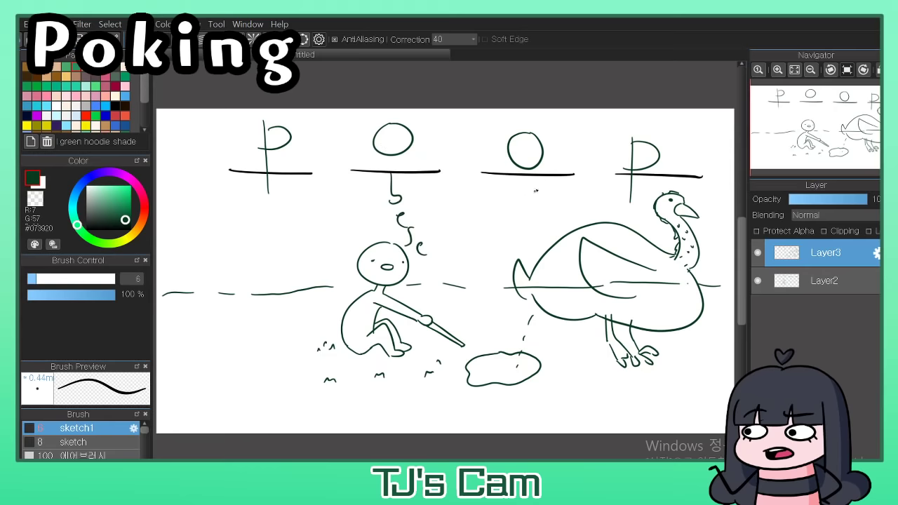
- Write the next letters of Ostrich downwards from the third blank's O and start the word below the last P
mouse_move(534, 186)
mouse_down()
mouse_move(527, 230)
mouse_move(536, 222)
mouse_up()
drag(524, 233, 532, 272)
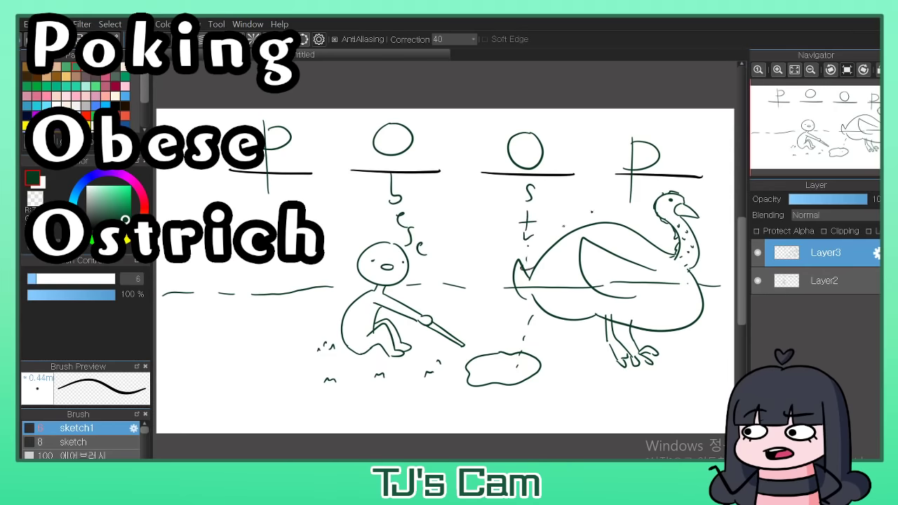
drag(636, 209, 644, 233)
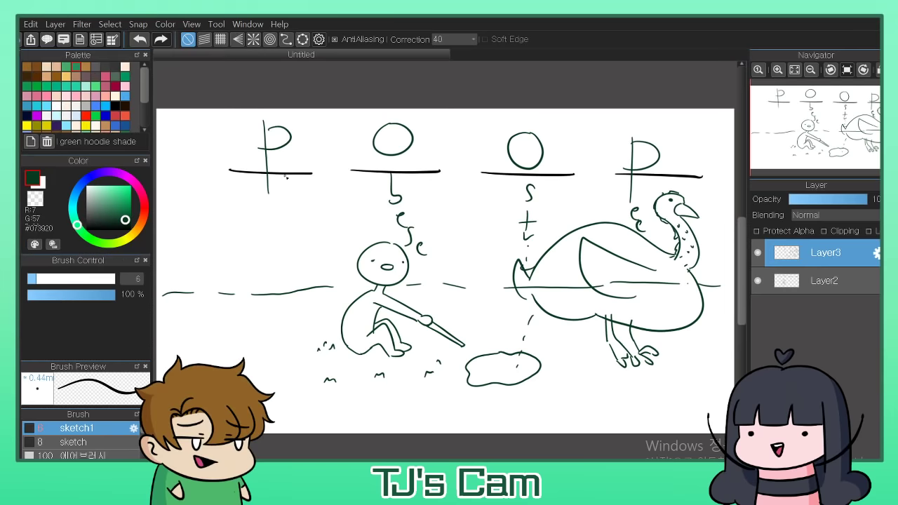
- Spell out Poking downwards from the first P and add further letters below the third and fourth blanks
drag(286, 191, 276, 239)
mouse_move(286, 222)
mouse_down()
mouse_move(270, 292)
mouse_move(286, 298)
mouse_move(259, 345)
mouse_up()
click(281, 250)
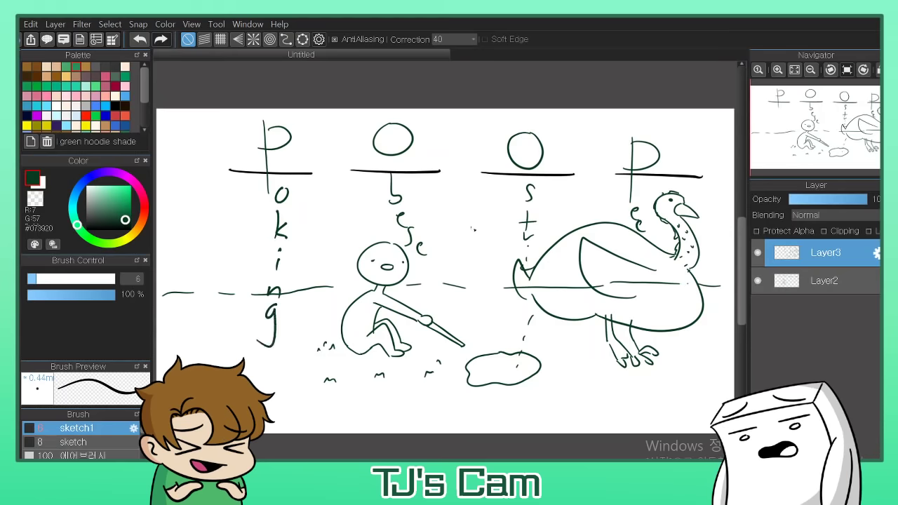
drag(519, 302, 527, 311)
click(634, 238)
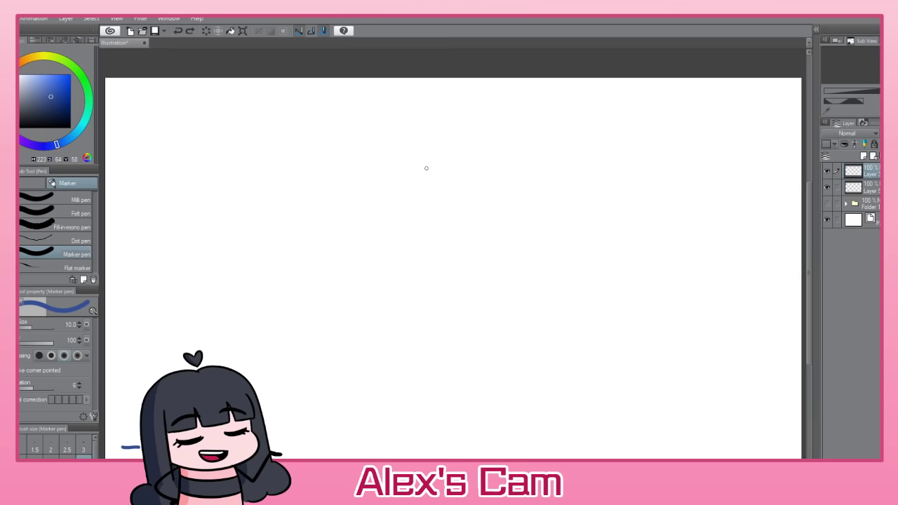
- Draw a lion's face in blue with dot eyes, a round snout and a mouth, framed by spiky upper mane tufts
drag(414, 211, 484, 214)
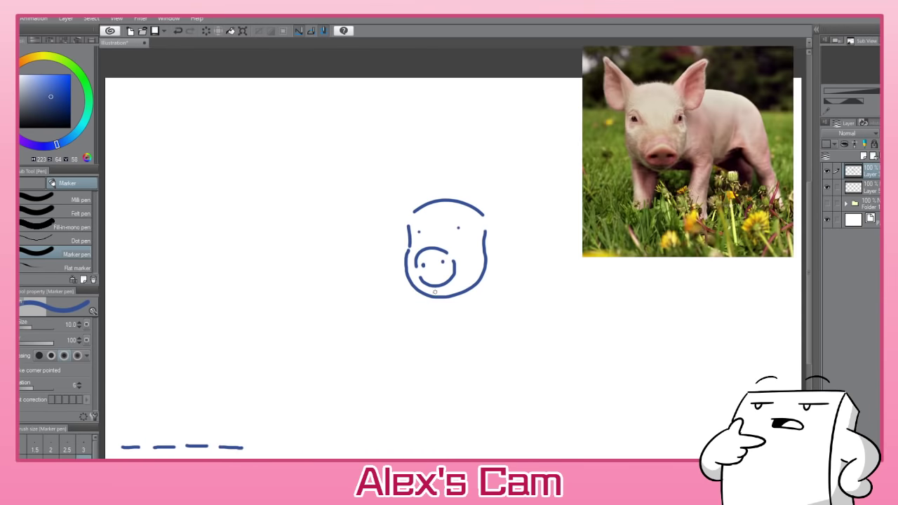
drag(438, 287, 455, 289)
mouse_move(474, 174)
mouse_down()
mouse_move(510, 157)
mouse_move(538, 197)
mouse_up()
mouse_move(536, 210)
mouse_down()
mouse_move(529, 222)
mouse_move(552, 246)
mouse_up()
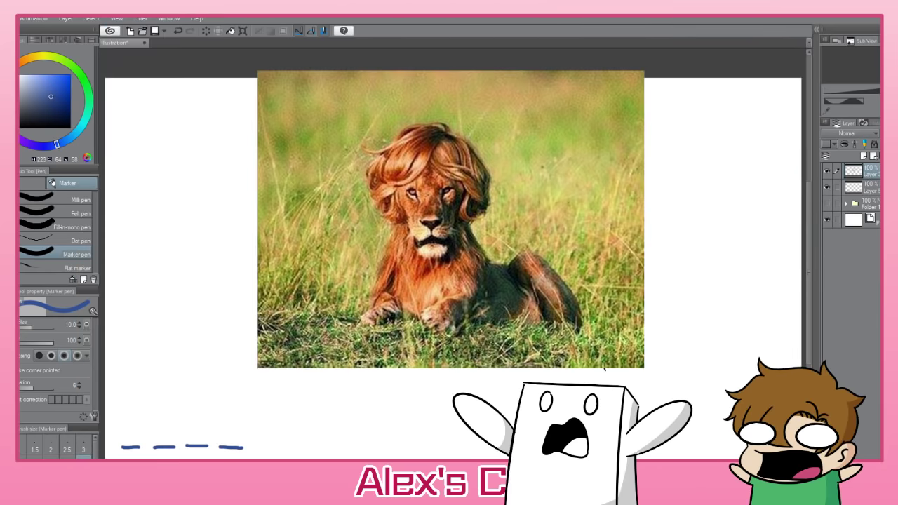
mouse_move(384, 219)
mouse_down()
mouse_move(355, 242)
mouse_move(370, 261)
mouse_up()
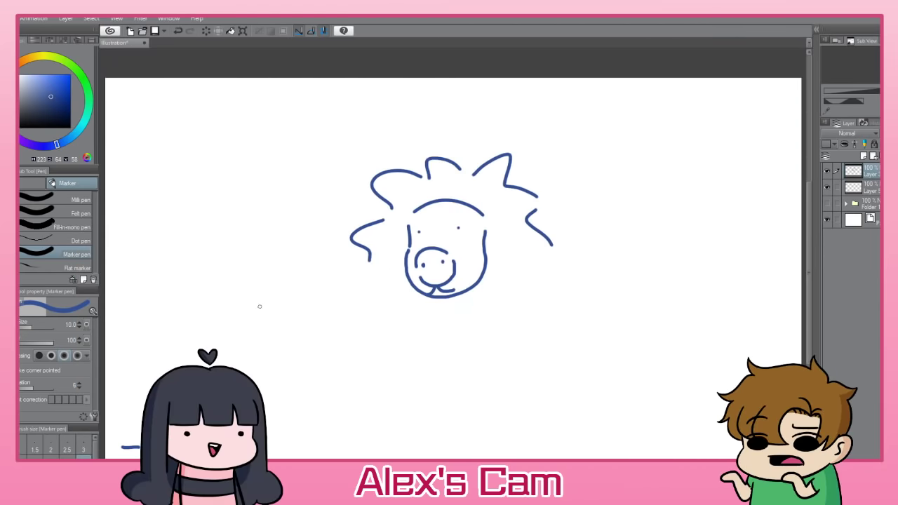
- Write an L above the fourth blank, and extend the lion's mane down both sides with a curved back behind it
drag(225, 415, 240, 425)
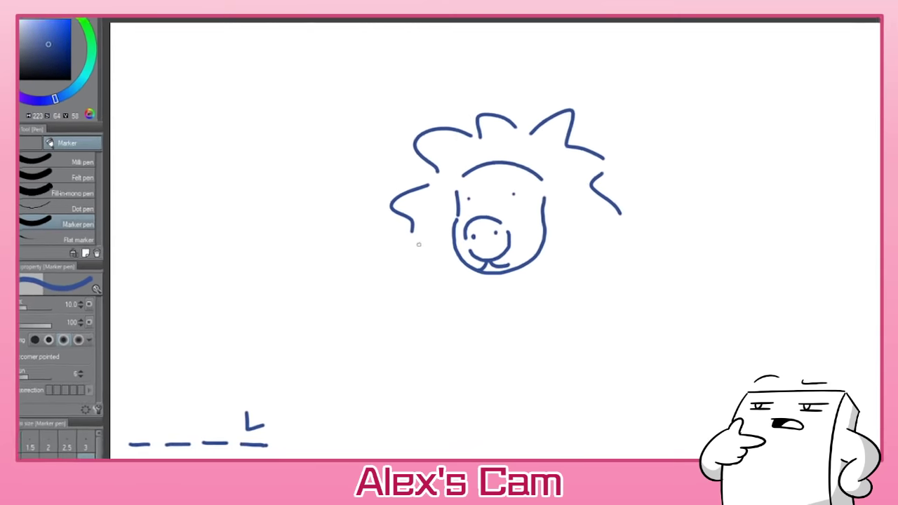
drag(784, 153, 746, 182)
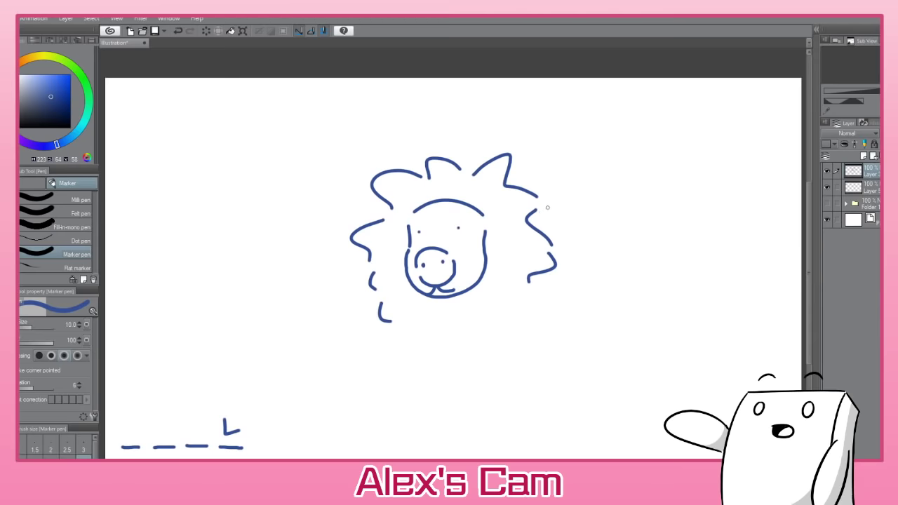
mouse_move(548, 209)
mouse_down()
mouse_move(593, 223)
mouse_move(613, 291)
mouse_up()
drag(466, 316, 412, 345)
key(ctrl+z)
drag(505, 317, 450, 348)
drag(413, 313, 399, 319)
key(ctrl+z)
key(ctrl+z)
- Draw the lion's two front paws with toe lines, and fill in the mane tufts beneath its chin
mouse_move(497, 313)
mouse_down()
mouse_move(430, 349)
mouse_move(495, 345)
mouse_up()
mouse_move(433, 340)
mouse_down()
mouse_move(444, 347)
mouse_move(364, 330)
mouse_move(365, 346)
mouse_up()
key(ctrl+z)
mouse_move(418, 318)
mouse_down()
mouse_move(364, 336)
mouse_move(380, 353)
mouse_up()
mouse_move(444, 299)
mouse_down()
mouse_move(455, 308)
mouse_move(429, 307)
mouse_move(486, 318)
mouse_up()
key(ctrl+z)
drag(516, 282, 505, 299)
mouse_move(418, 319)
mouse_down()
mouse_move(370, 344)
mouse_move(420, 348)
mouse_up()
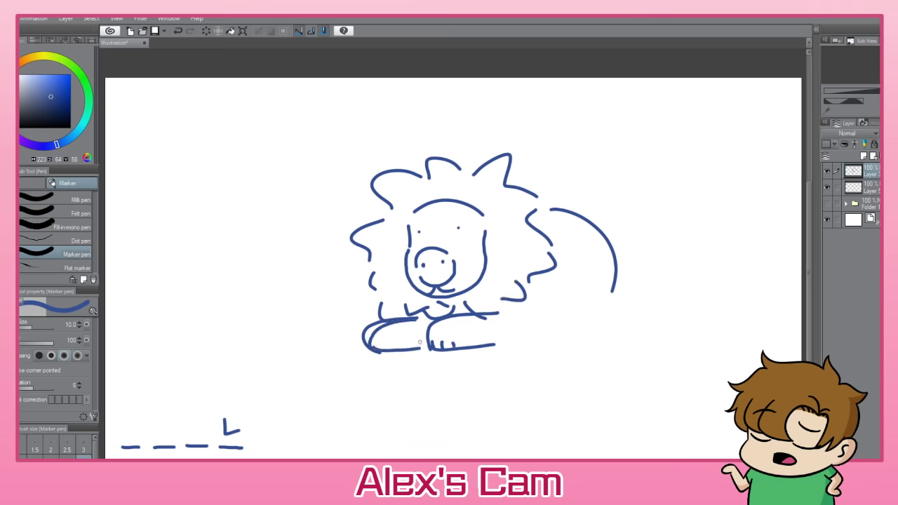
- Erase the doubled outer outline around the lion's left front paw
key(e)
mouse_move(362, 323)
mouse_down()
mouse_move(365, 344)
mouse_move(375, 334)
mouse_move(373, 356)
mouse_up()
mouse_move(372, 323)
mouse_down()
mouse_move(389, 321)
mouse_move(374, 315)
mouse_move(397, 319)
mouse_up()
key(p)
- Finish the lion's hindquarters, tail and ground marks, and draw a speckled peanut in front of its paws
drag(528, 280, 546, 271)
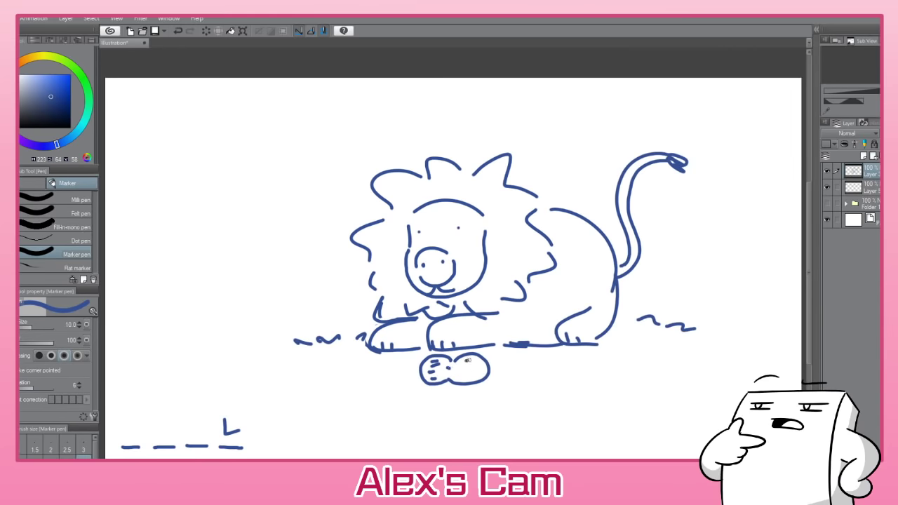
click(474, 366)
click(457, 373)
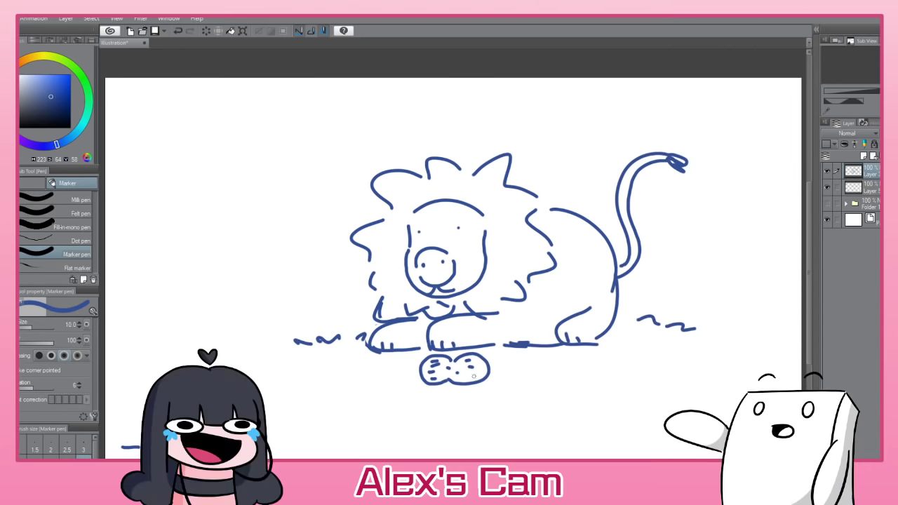
- Add the last speckles to the peanut and write a P above the first blank
click(473, 377)
click(482, 369)
mouse_move(123, 424)
mouse_down()
mouse_move(126, 446)
mouse_move(127, 439)
mouse_up()
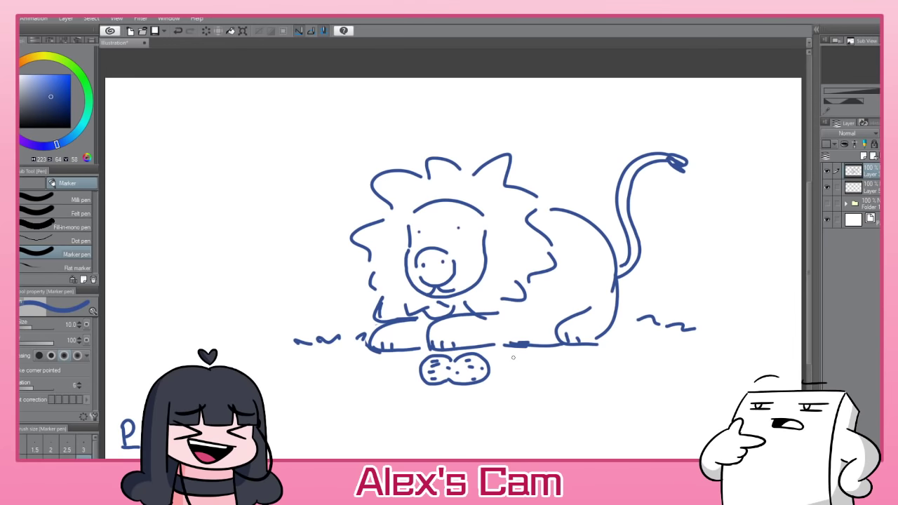
- Draw an apple with a stem, leaf and highlight mark beside the peanut
drag(517, 362, 503, 381)
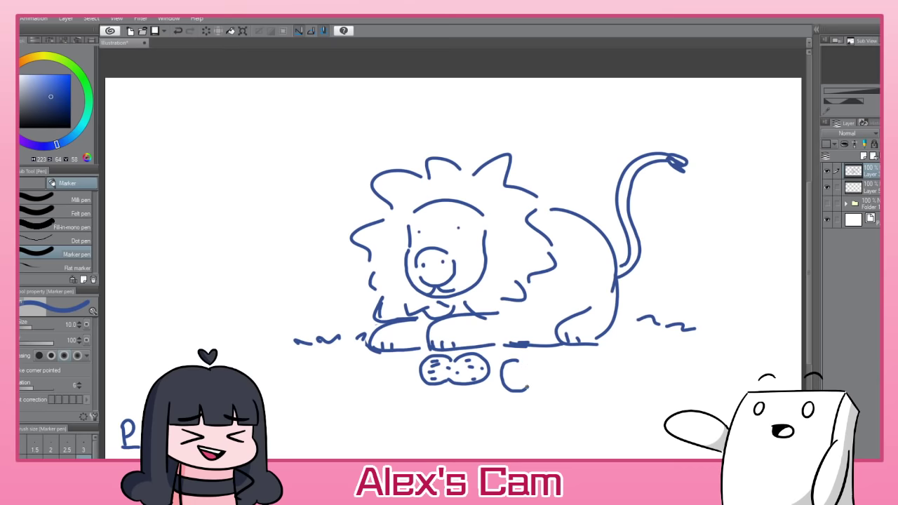
mouse_move(527, 387)
mouse_down()
mouse_move(548, 372)
mouse_move(520, 358)
mouse_move(530, 355)
mouse_up()
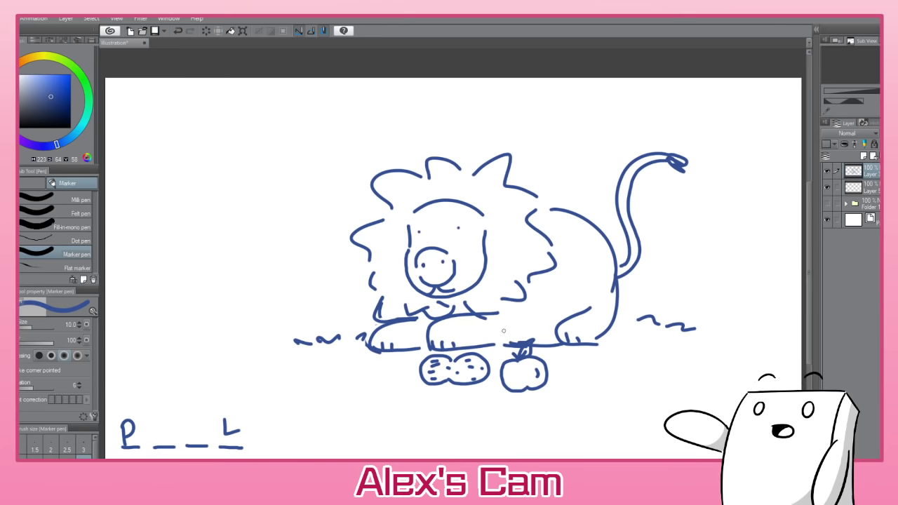
- Write an A above the second blank and erase the lion's belly line between the front paw and hind leg
key(e)
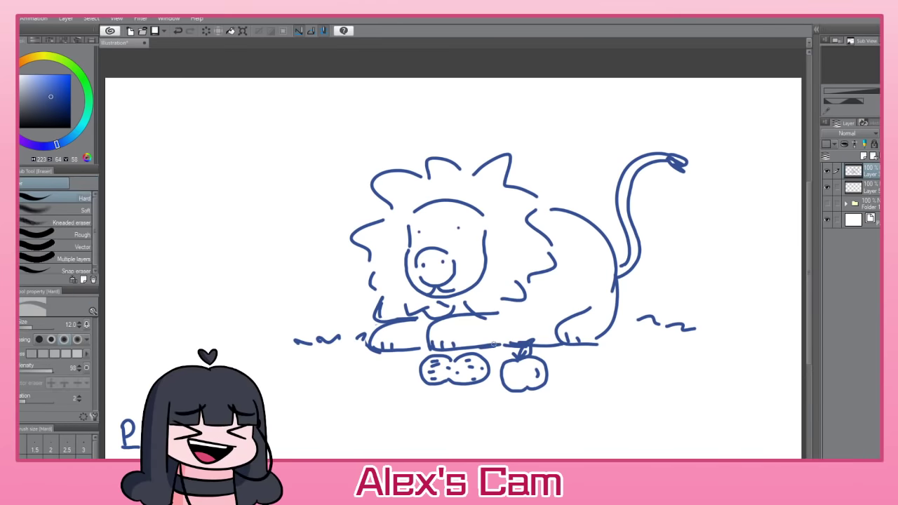
key(p)
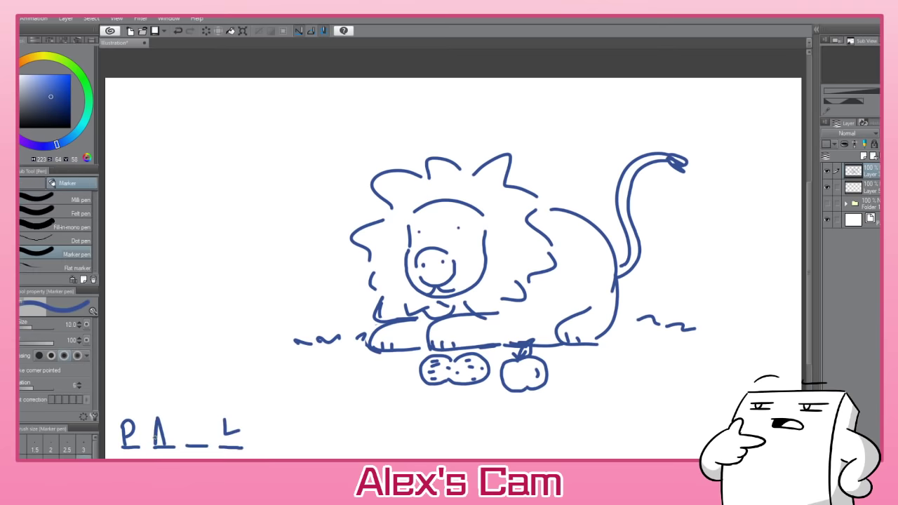
key(e)
mouse_move(491, 345)
mouse_down()
mouse_move(467, 348)
mouse_move(511, 340)
mouse_move(494, 345)
mouse_up()
- Try to move the peanut and apple together up against the lion's front paws
key(m)
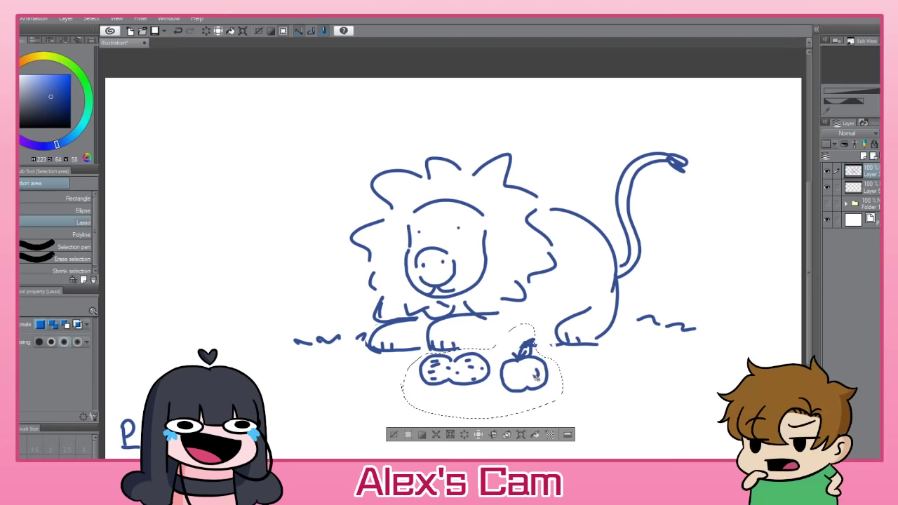
drag(530, 377, 534, 360)
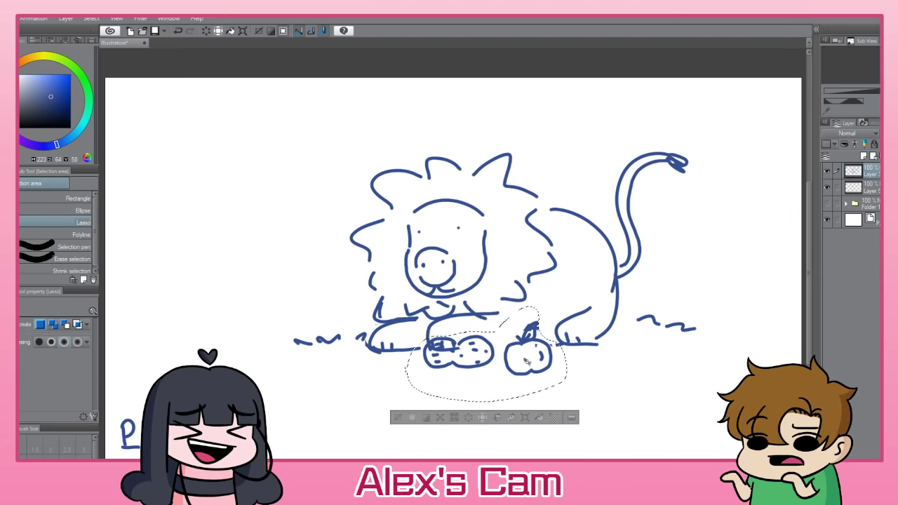
key(ctrl+d)
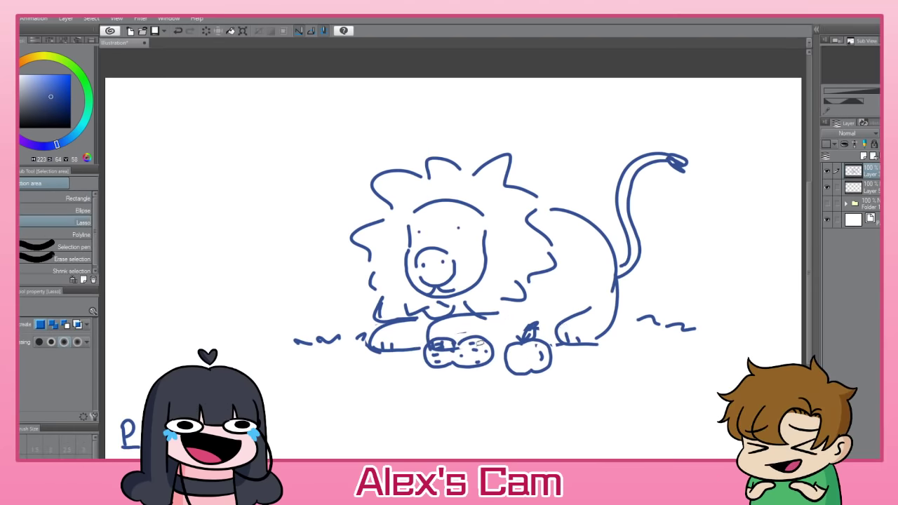
drag(467, 332, 450, 334)
key(ctrl+z)
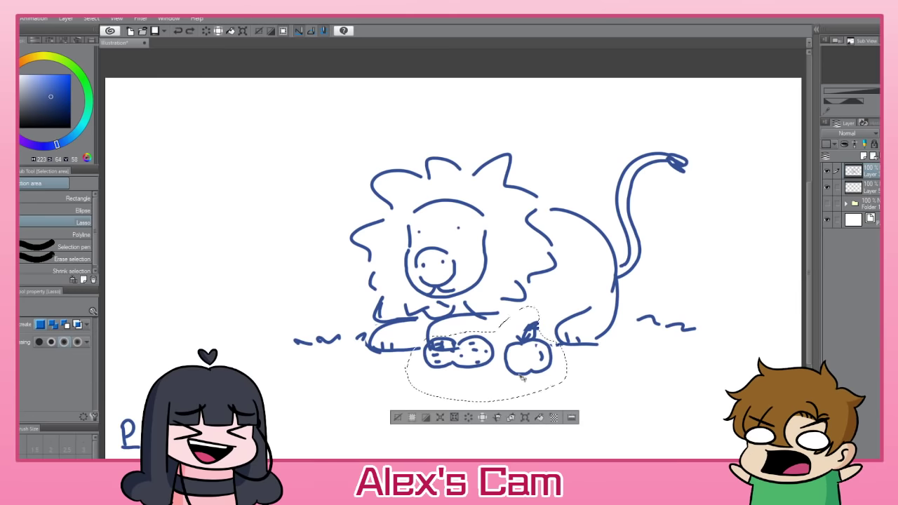
key(ctrl+z)
key(ctrl+d)
key(p)
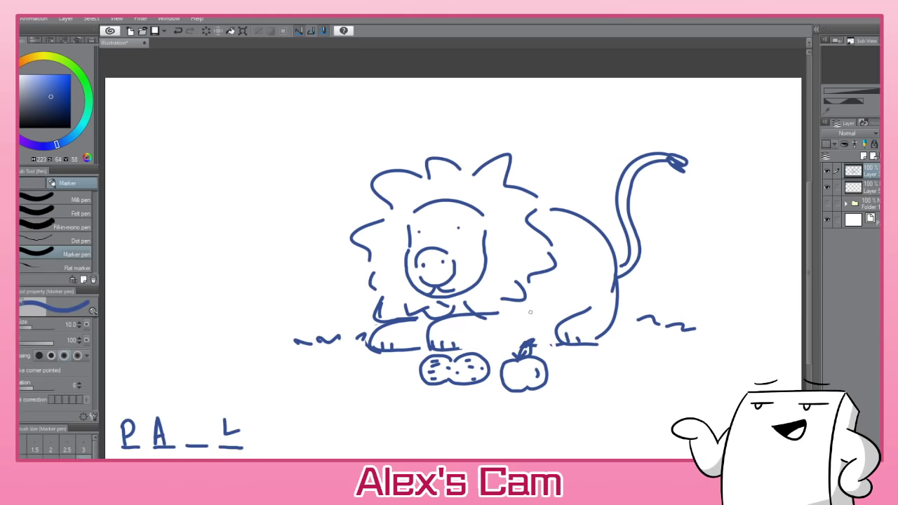
- Redraw the lion's belly line up to the hind leg and add a downward arrow between the peanut and apple
mouse_move(466, 349)
mouse_down()
mouse_move(537, 339)
mouse_move(478, 344)
mouse_up()
key(ctrl+z)
key(ctrl+z)
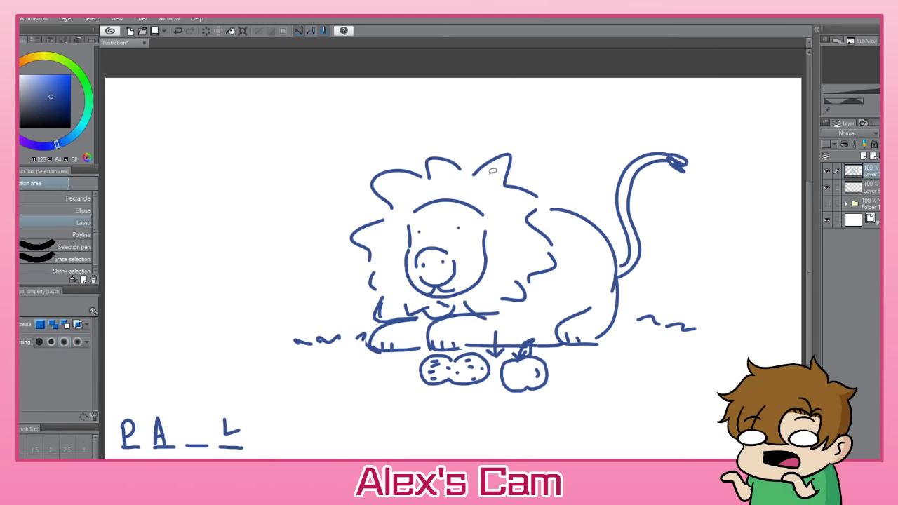
- Select the whole lion with the lasso, shift it slightly down and left, and clear the selection
mouse_move(437, 139)
mouse_down()
mouse_move(345, 276)
mouse_move(357, 321)
mouse_move(398, 368)
mouse_move(430, 352)
mouse_move(631, 334)
mouse_move(656, 94)
mouse_move(519, 125)
mouse_up()
drag(587, 230, 585, 234)
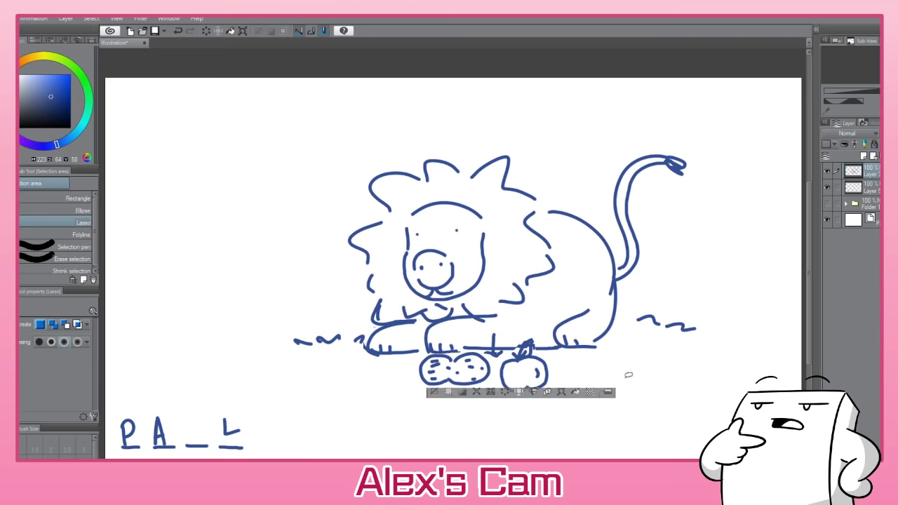
click(629, 372)
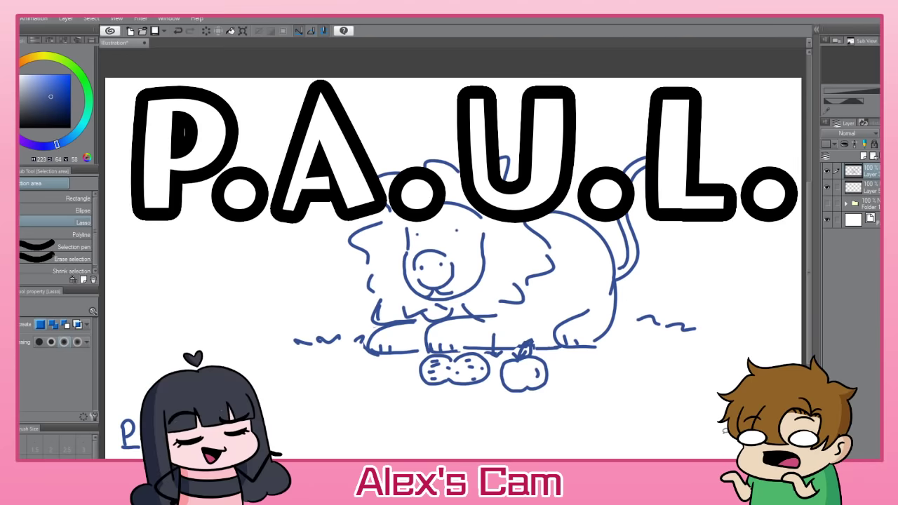
key(p)
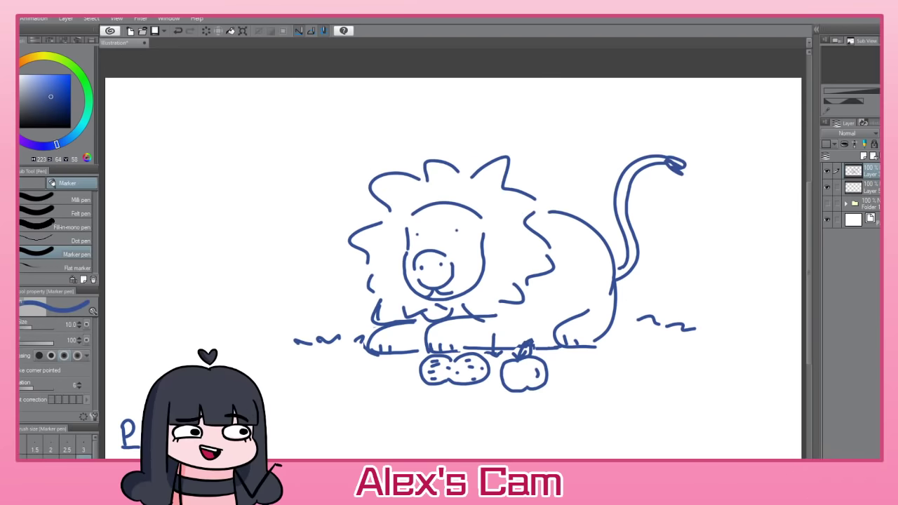